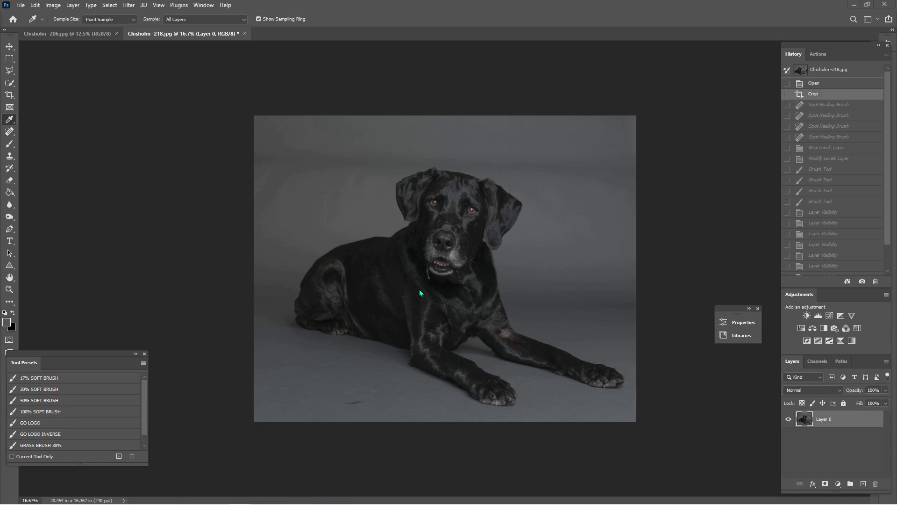
Revert the photo to its opened state and crop it to a horizontal 5:4 frame around the dog, excluding the backdrop's exposed edge.
{"action": "left_click", "coordinate": [843, 84]}
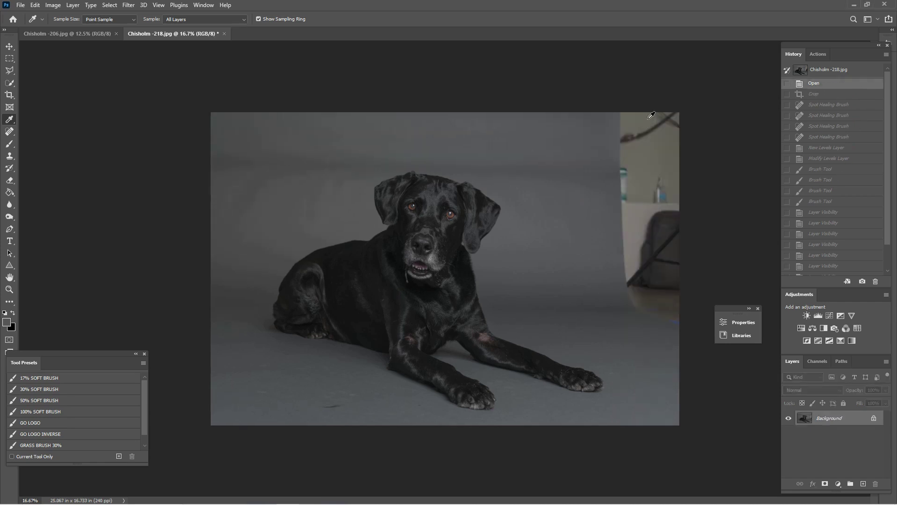
{"action": "left_click", "coordinate": [830, 95]}
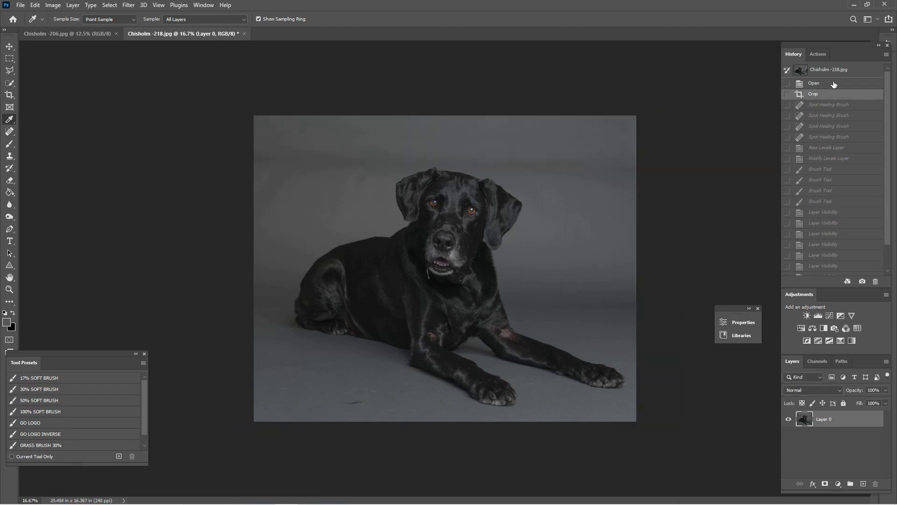
{"action": "left_click", "coordinate": [834, 83]}
{"action": "left_click", "coordinate": [10, 96]}
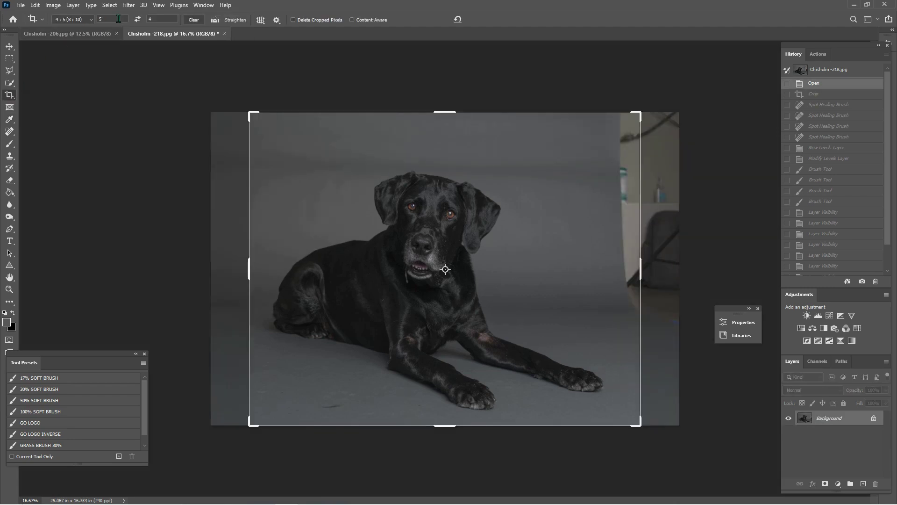
{"action": "left_click", "coordinate": [91, 20]}
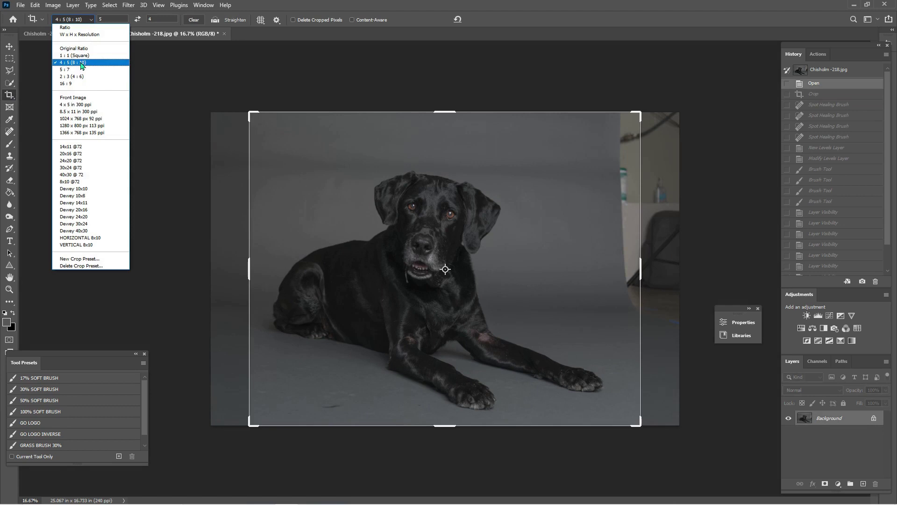
{"action": "left_click", "coordinate": [82, 63]}
{"action": "left_click", "coordinate": [138, 20]}
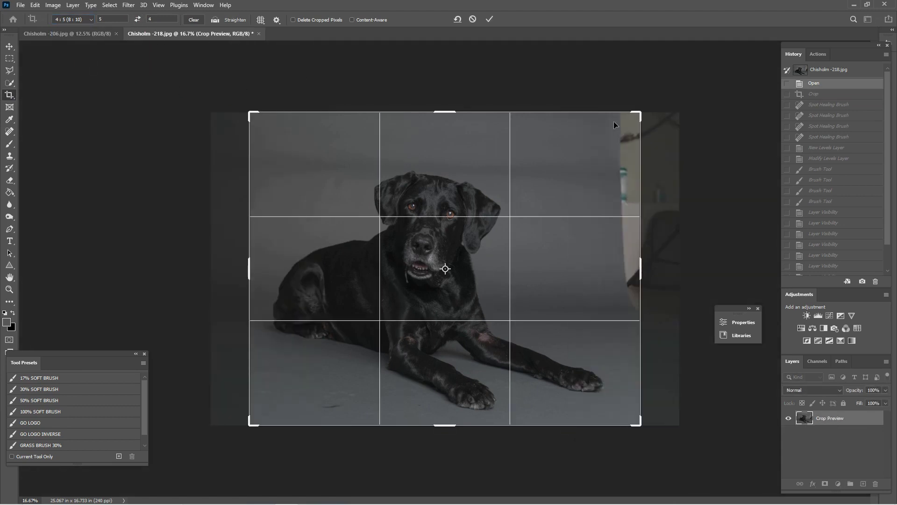
{"action": "left_click_drag", "start_coordinate": [638, 112], "coordinate": [587, 162]}
{"action": "key", "text": "Return"}
Check the cropped photo's dimensions and resolution in Image Size, keeping the existing settings.
{"action": "left_click", "coordinate": [53, 5]}
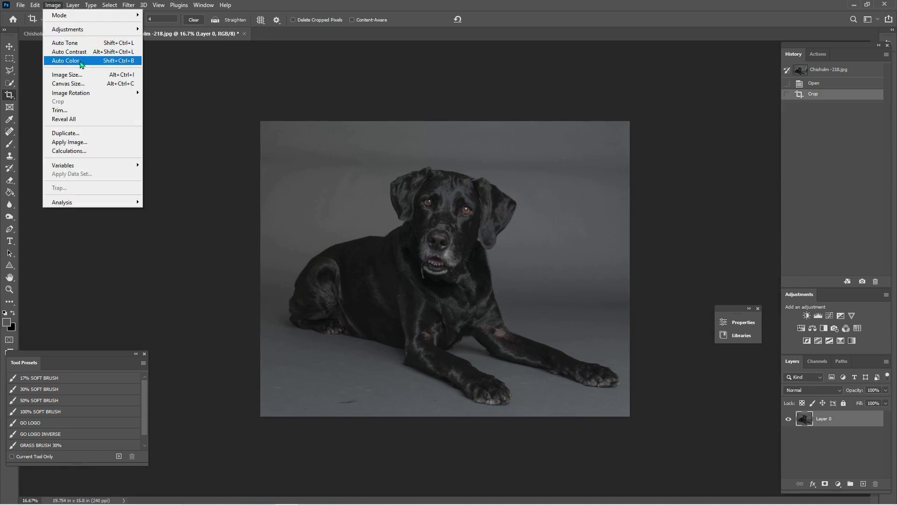
{"action": "left_click", "coordinate": [83, 75]}
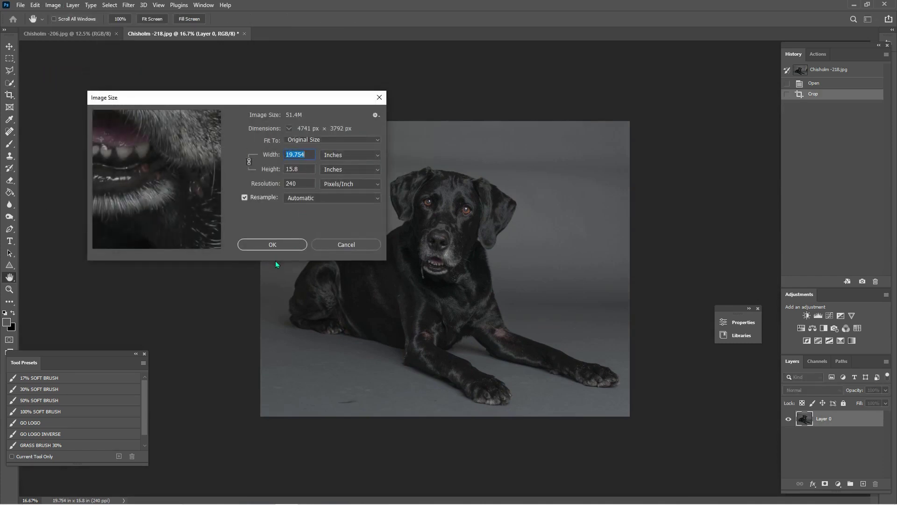
{"action": "left_click", "coordinate": [274, 247]}
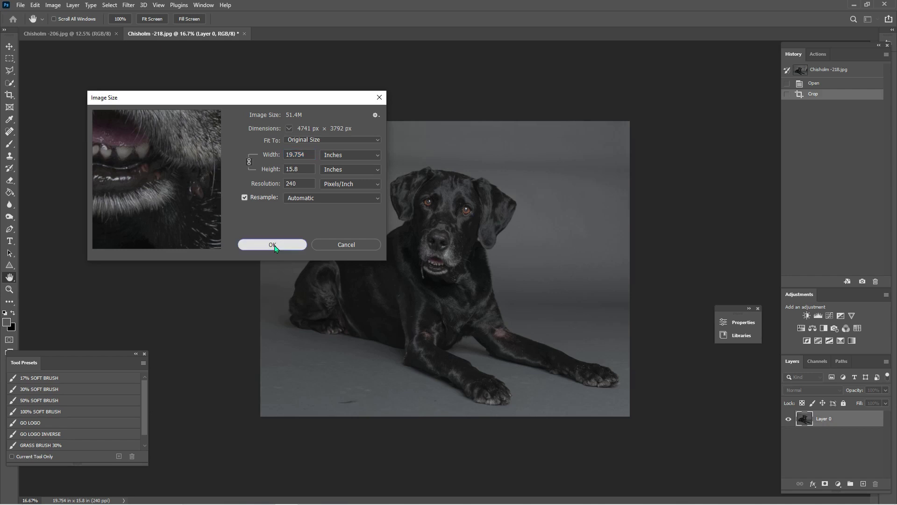
{"action": "left_click", "coordinate": [275, 245]}
{"action": "key", "text": "c"}
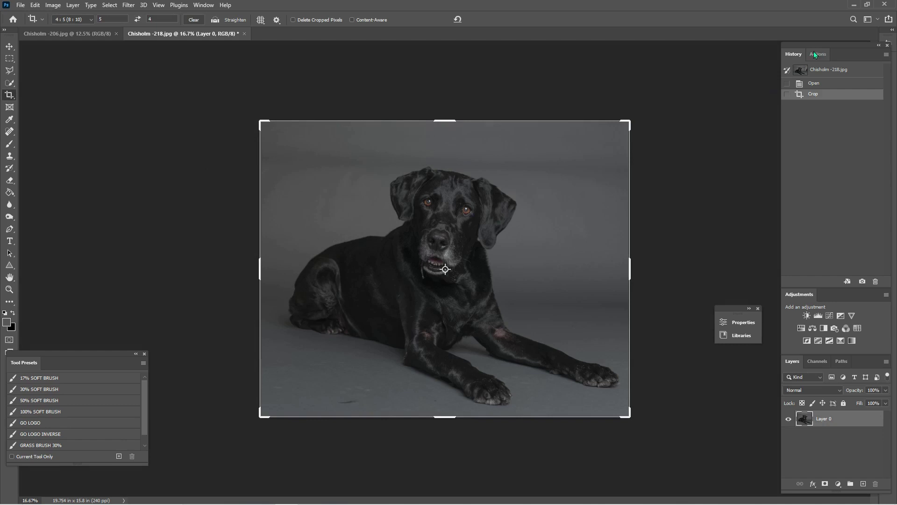
Run the LEVELS SLIDER action and set the Levels inputs to black 6, midtone 1.05 and white 202.
{"action": "left_click", "coordinate": [823, 55]}
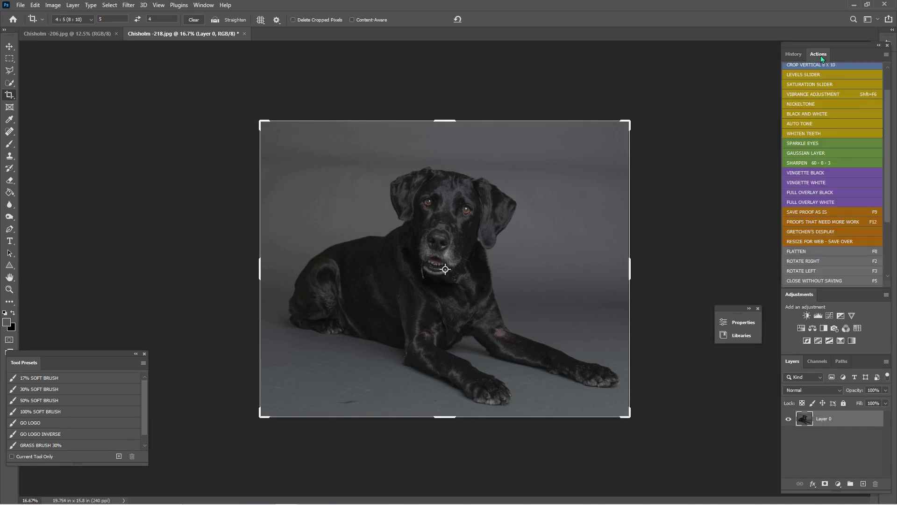
{"action": "left_click", "coordinate": [811, 78]}
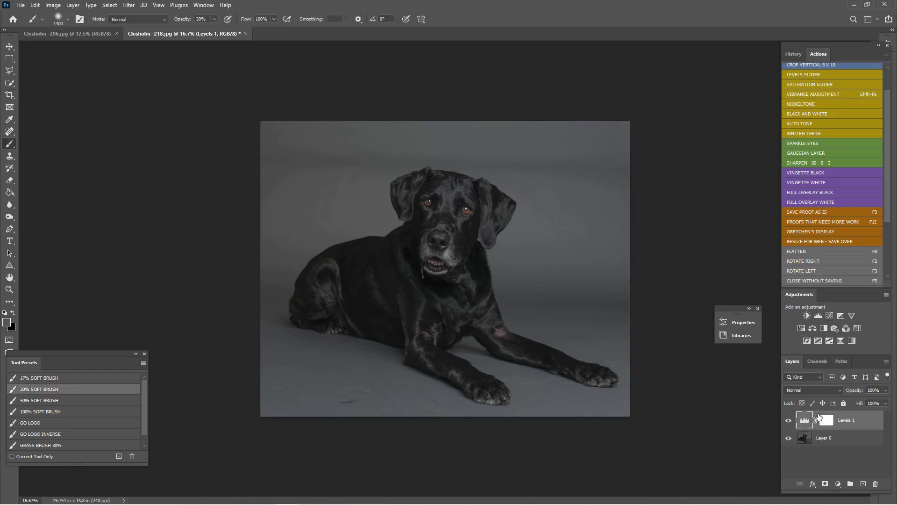
{"action": "left_click", "coordinate": [804, 420]}
{"action": "left_click_drag", "start_coordinate": [701, 416], "coordinate": [684, 417]}
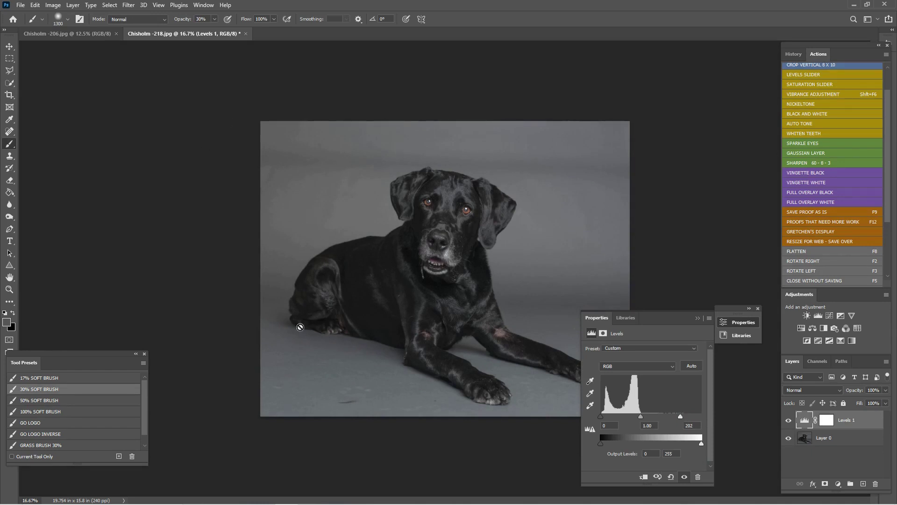
{"action": "left_click_drag", "start_coordinate": [640, 416], "coordinate": [603, 416]}
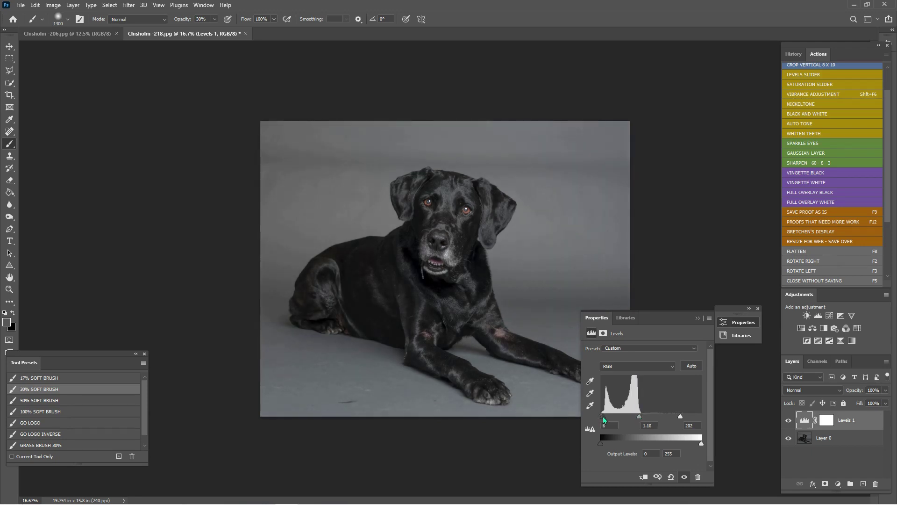
{"action": "left_click", "coordinate": [697, 318]}
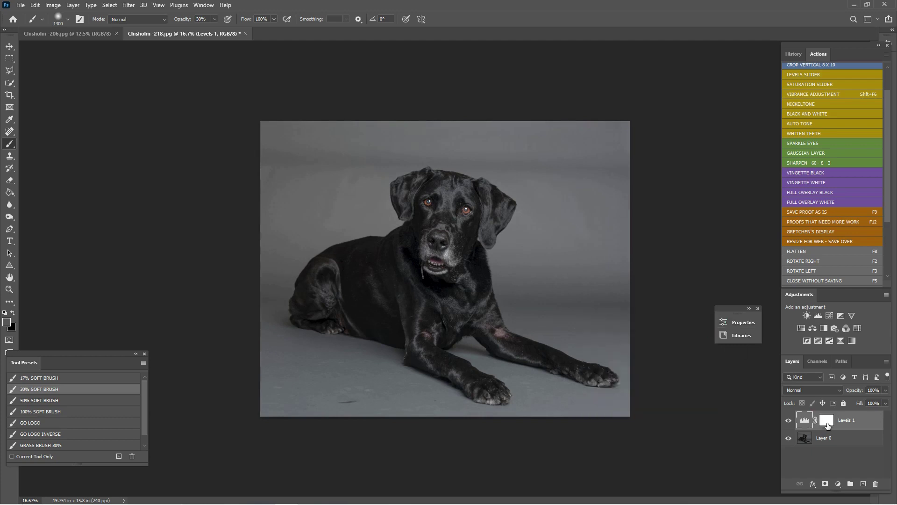
Paint black on the Levels 1 mask around the dog with a 30% soft brush at 1500 to 1700 px, and compare before and after.
{"action": "left_click", "coordinate": [827, 423]}
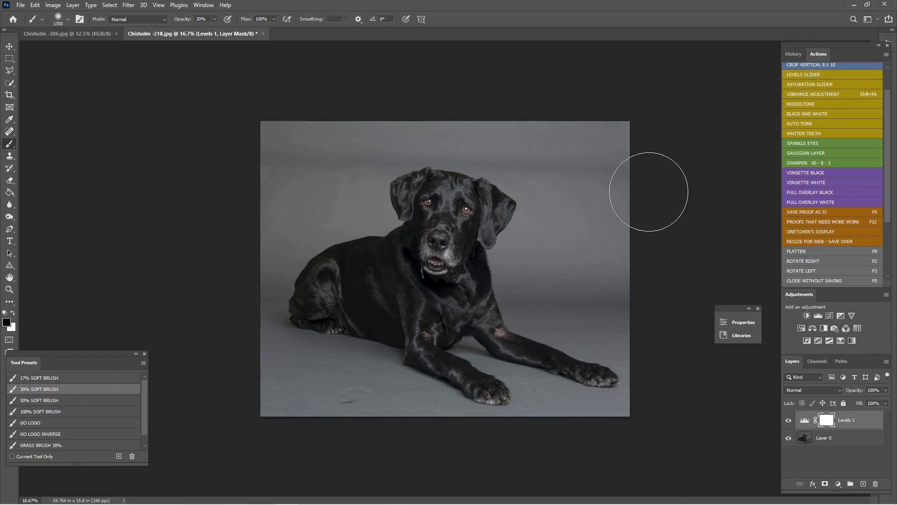
{"action": "key", "text": "bracketright"}
{"action": "key", "text": "bracketright"}
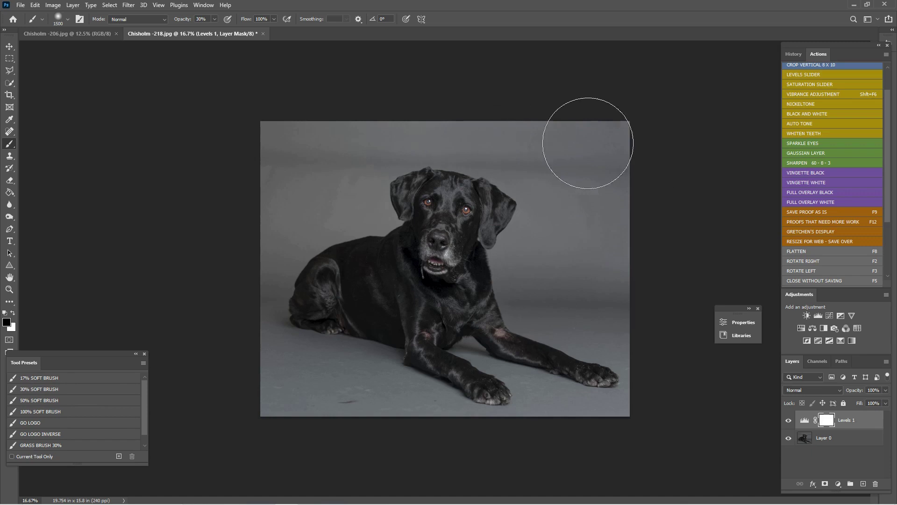
{"action": "mouse_move", "coordinate": [272, 267]}
{"action": "left_mouse_down"}
{"action": "mouse_move", "coordinate": [366, 206]}
{"action": "mouse_move", "coordinate": [354, 211]}
{"action": "left_mouse_up"}
{"action": "mouse_move", "coordinate": [290, 286]}
{"action": "left_mouse_down"}
{"action": "mouse_move", "coordinate": [333, 186]}
{"action": "mouse_move", "coordinate": [413, 120]}
{"action": "mouse_move", "coordinate": [574, 134]}
{"action": "mouse_move", "coordinate": [498, 152]}
{"action": "mouse_move", "coordinate": [565, 203]}
{"action": "mouse_move", "coordinate": [537, 283]}
{"action": "mouse_move", "coordinate": [612, 140]}
{"action": "mouse_move", "coordinate": [543, 251]}
{"action": "mouse_move", "coordinate": [514, 240]}
{"action": "mouse_move", "coordinate": [535, 274]}
{"action": "left_mouse_up"}
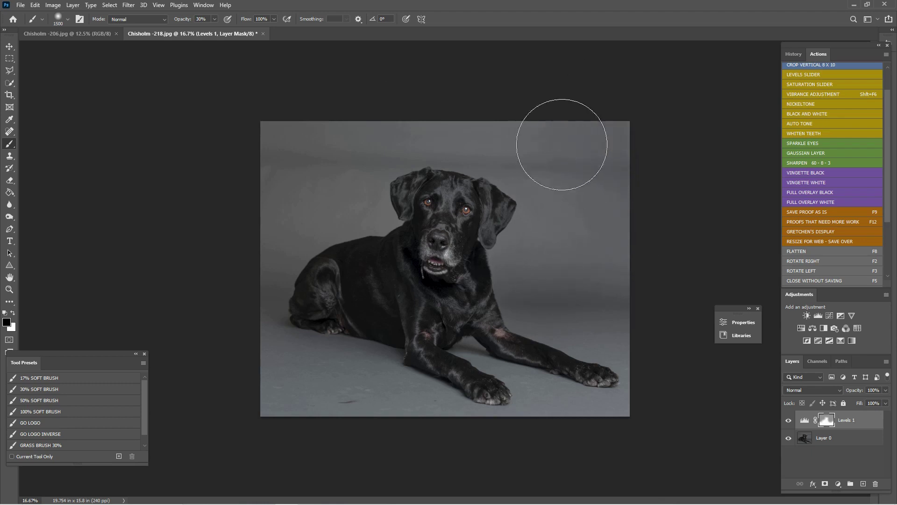
{"action": "mouse_move", "coordinate": [561, 140]}
{"action": "left_mouse_down"}
{"action": "mouse_move", "coordinate": [260, 201]}
{"action": "mouse_move", "coordinate": [361, 199]}
{"action": "mouse_move", "coordinate": [284, 214]}
{"action": "mouse_move", "coordinate": [384, 392]}
{"action": "mouse_move", "coordinate": [539, 377]}
{"action": "mouse_move", "coordinate": [479, 408]}
{"action": "left_mouse_up"}
{"action": "mouse_move", "coordinate": [606, 214]}
{"action": "left_mouse_down"}
{"action": "mouse_move", "coordinate": [544, 267]}
{"action": "mouse_move", "coordinate": [578, 168]}
{"action": "mouse_move", "coordinate": [403, 117]}
{"action": "mouse_move", "coordinate": [353, 123]}
{"action": "mouse_move", "coordinate": [337, 170]}
{"action": "mouse_move", "coordinate": [377, 217]}
{"action": "mouse_move", "coordinate": [266, 211]}
{"action": "mouse_move", "coordinate": [311, 368]}
{"action": "left_mouse_up"}
{"action": "key", "text": "bracketright"}
{"action": "key", "text": "bracketright"}
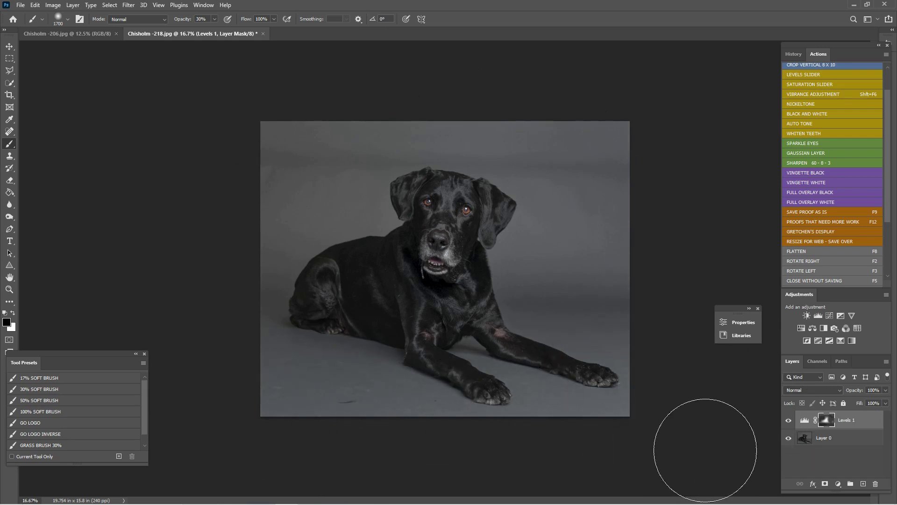
{"action": "left_click", "coordinate": [789, 422]}
{"action": "left_click", "coordinate": [790, 422]}
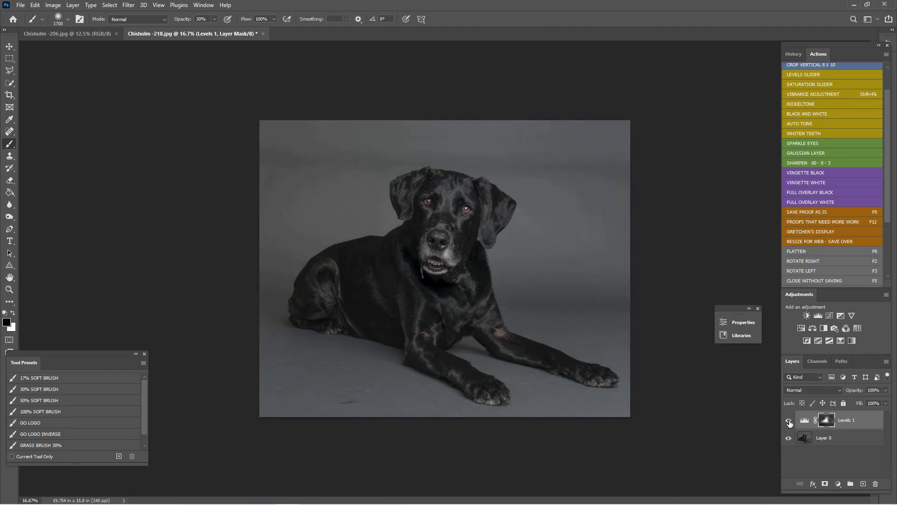
Inspect the dog's muzzle up close and flatten the image.
{"action": "key", "text": "ctrl+plus"}
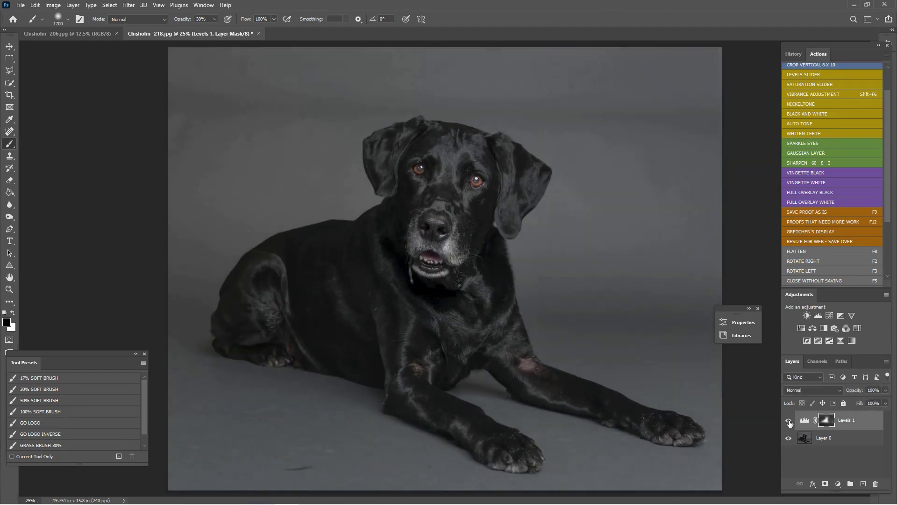
{"action": "key", "text": "ctrl+plus"}
{"action": "scroll", "coordinate": [434, 331], "scroll_direction": "up", "scroll_amount": 1}
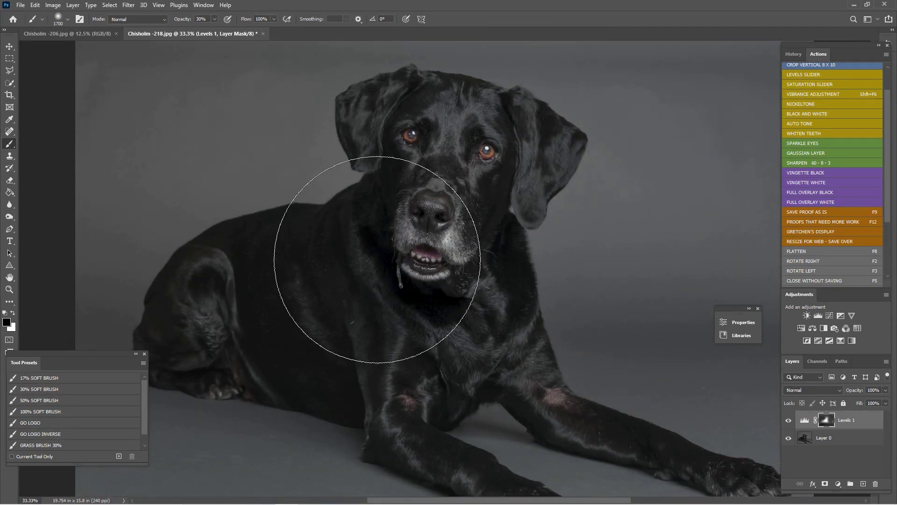
{"action": "scroll", "coordinate": [399, 273], "scroll_direction": "up", "scroll_amount": 2}
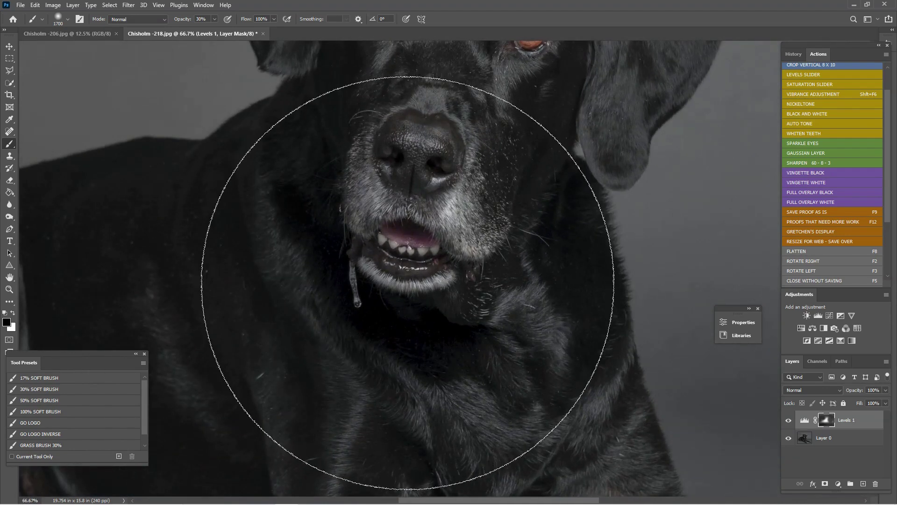
{"action": "key", "text": "F8"}
Try to remove the drool strand below the dog's mouth with the Spot Healing Brush, and revert to the Flatten Image state.
{"action": "left_click", "coordinate": [9, 131]}
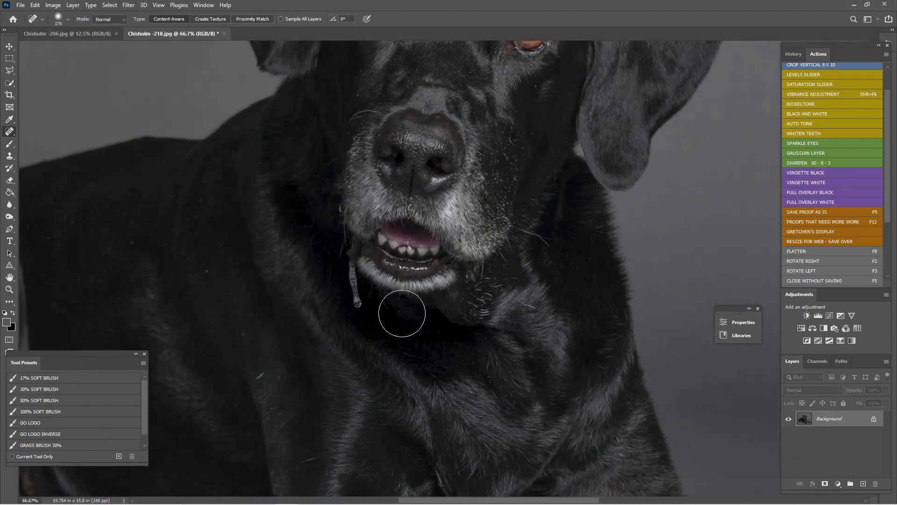
{"action": "left_click_drag", "start_coordinate": [351, 276], "coordinate": [360, 313]}
{"action": "key", "text": "bracketleft"}
{"action": "key", "text": "bracketleft"}
{"action": "left_click", "coordinate": [794, 54]}
{"action": "left_click", "coordinate": [848, 250]}
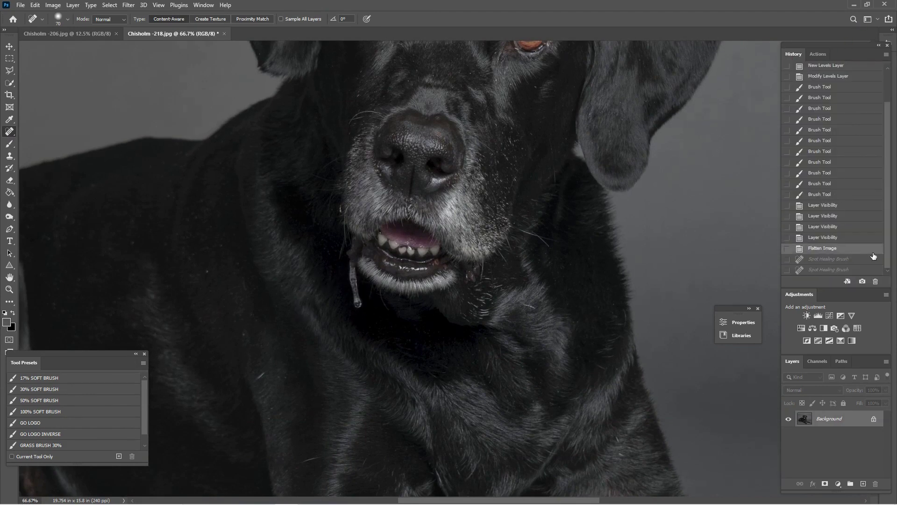
Remove the dark marks and specks from the floor in front of the dog with a 70 px Spot Healing Brush.
{"action": "key", "text": "ctrl+minus"}
{"action": "key", "text": "ctrl+minus"}
{"action": "key", "text": "ctrl+minus"}
{"action": "key", "text": "ctrl+minus"}
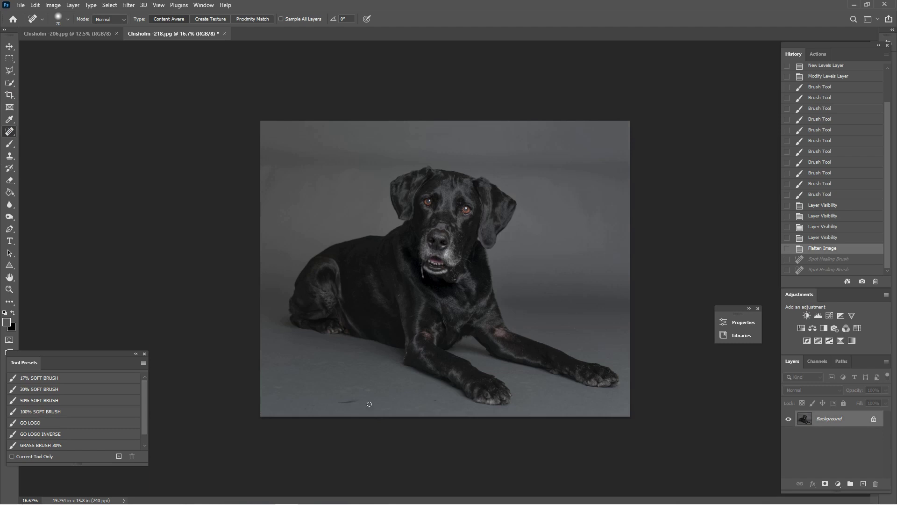
{"action": "left_click_drag", "start_coordinate": [343, 403], "coordinate": [365, 390]}
{"action": "left_click", "coordinate": [435, 401]}
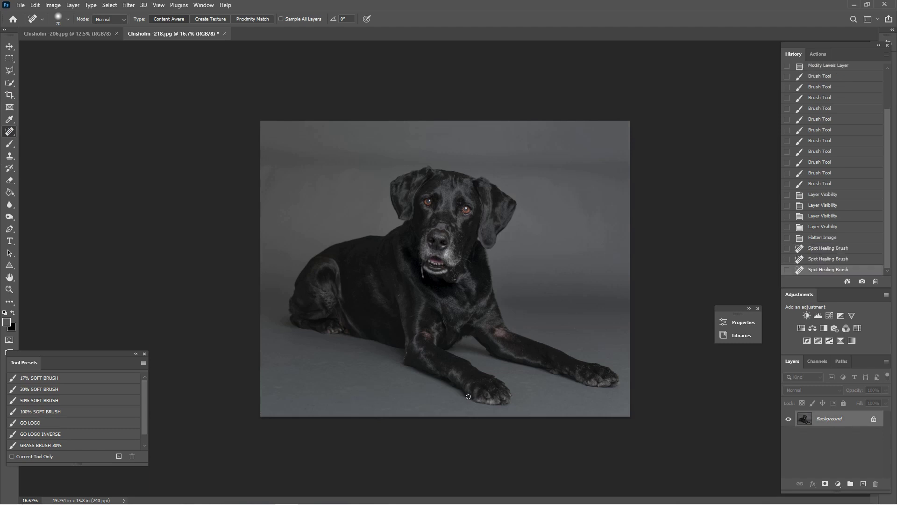
{"action": "left_click", "coordinate": [278, 388]}
{"action": "left_click", "coordinate": [306, 403]}
{"action": "left_click", "coordinate": [334, 402]}
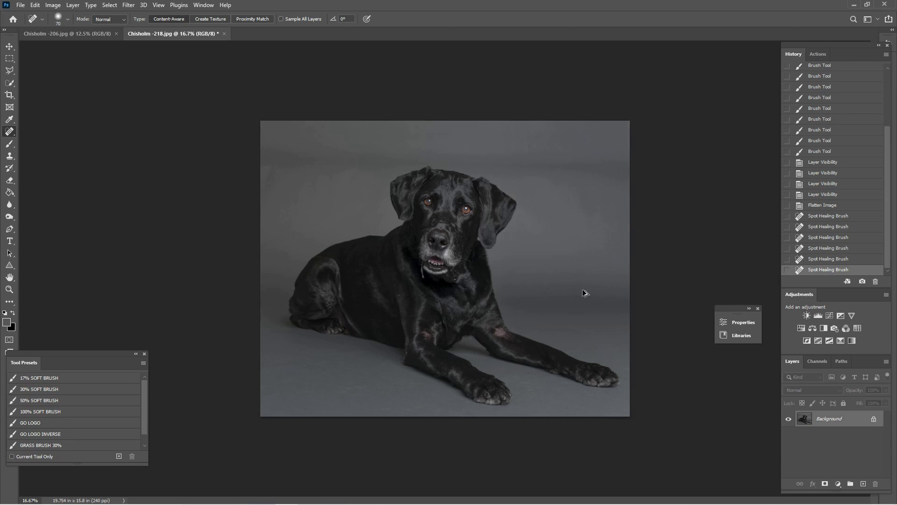
Isolate the dog using Select Subject in Select and Mask, output it to a new layer, and show the Background layer again.
{"action": "key", "text": "alt+ctrl+r"}
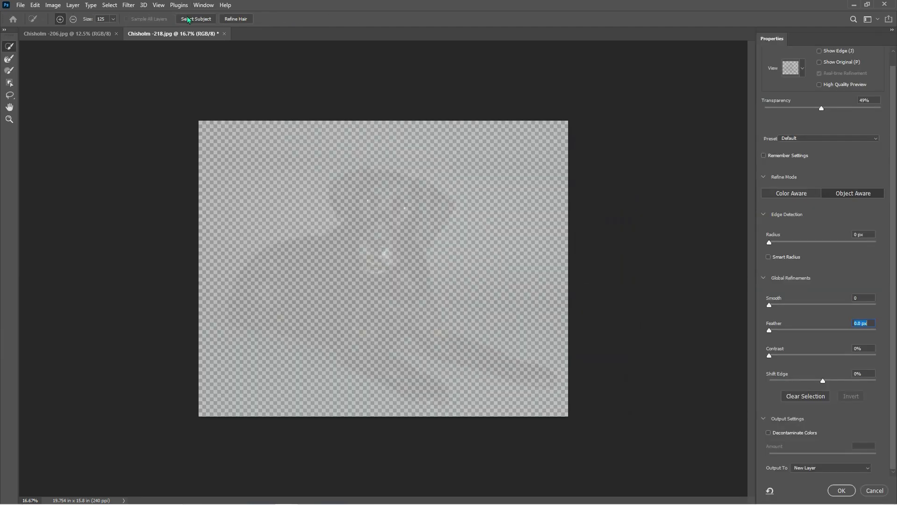
{"action": "left_click", "coordinate": [196, 19]}
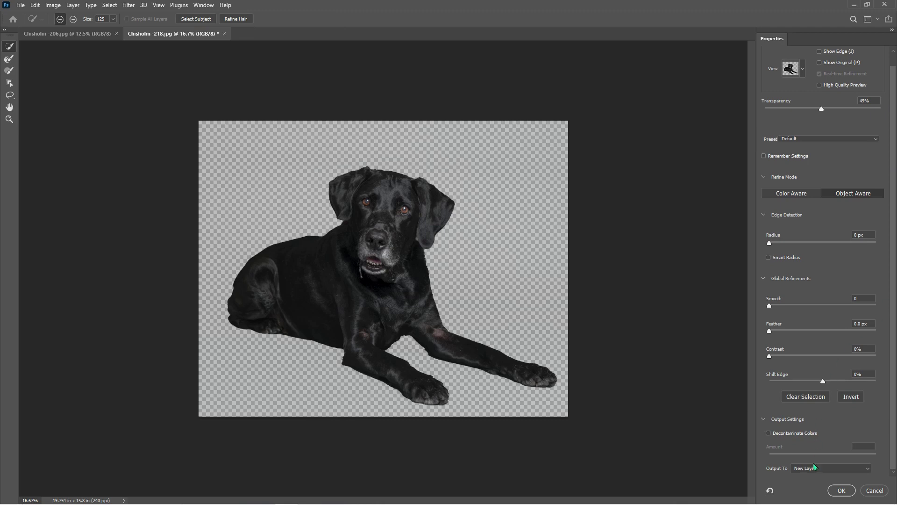
{"action": "left_click", "coordinate": [842, 490]}
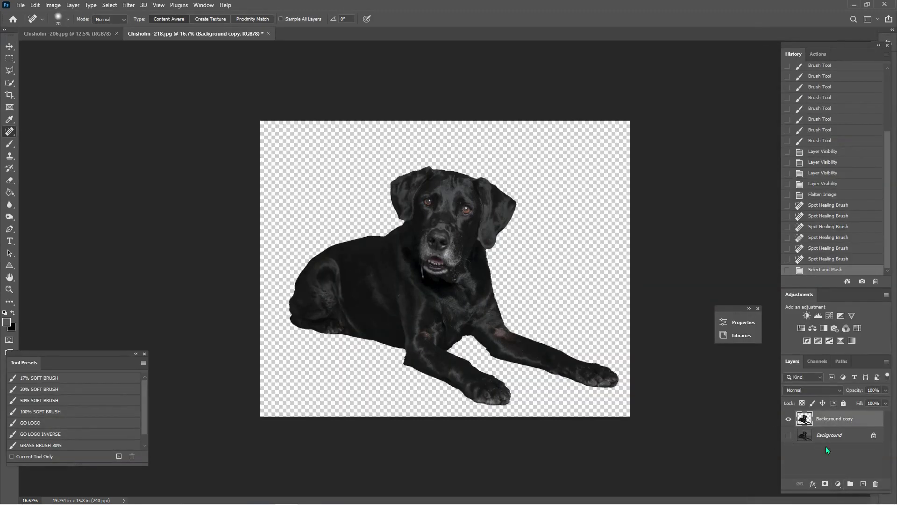
{"action": "left_click", "coordinate": [788, 436]}
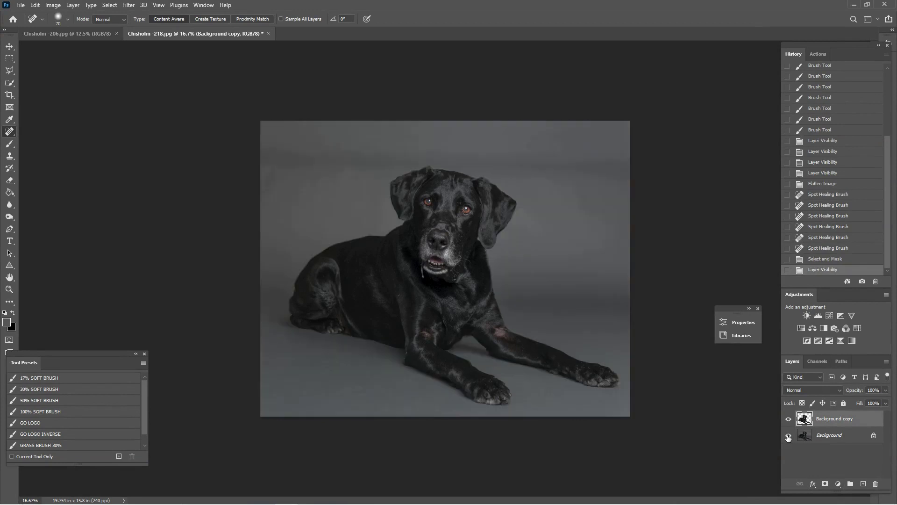
{"action": "left_click", "coordinate": [206, 6]}
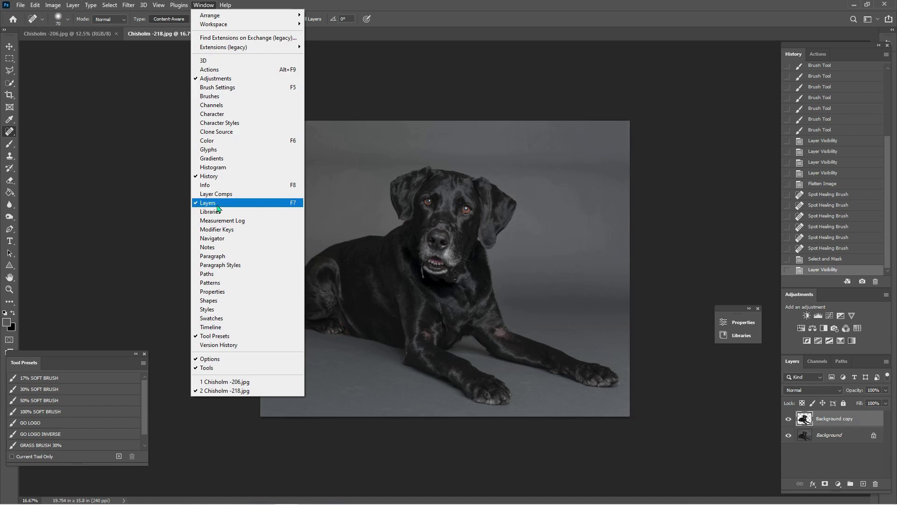
{"action": "left_click", "coordinate": [688, 180]}
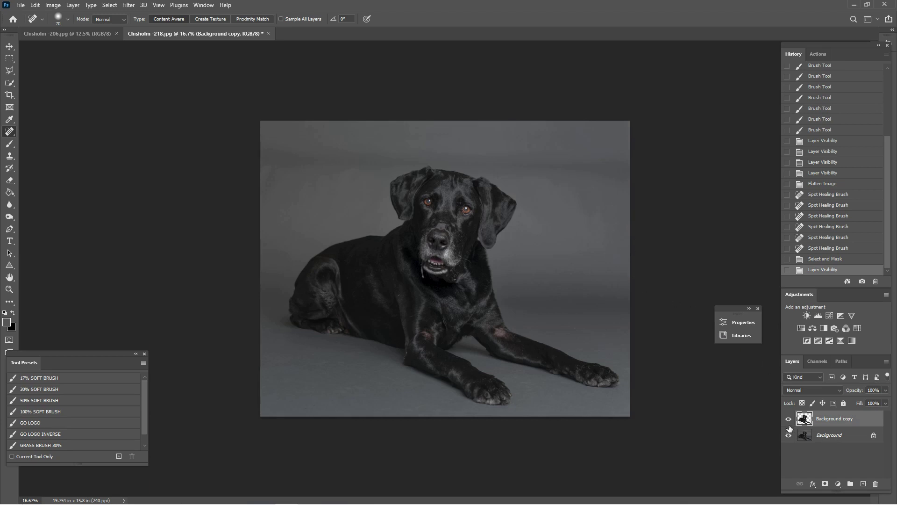
Move the cut-out dog on the Background copy layer down and to the right over the original dog.
{"action": "key", "text": "v"}
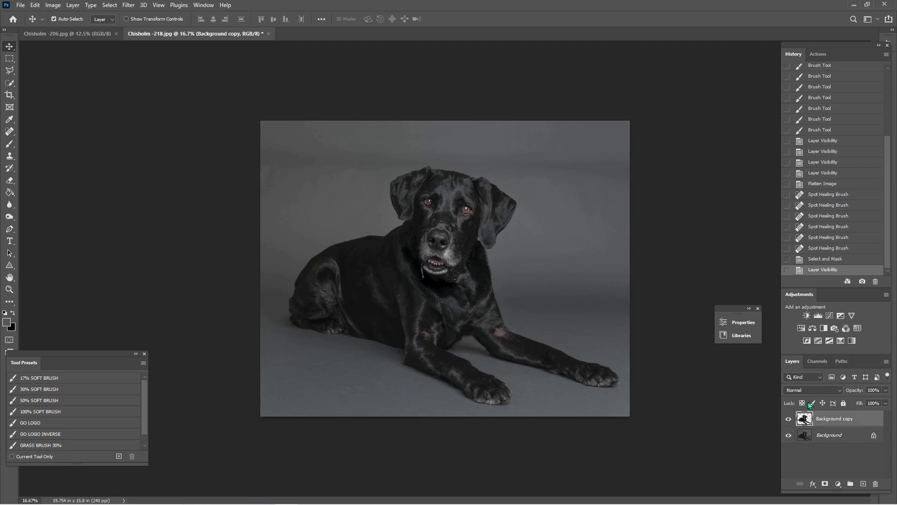
{"action": "mouse_move", "coordinate": [397, 199]}
{"action": "left_mouse_down"}
{"action": "mouse_move", "coordinate": [546, 294]}
{"action": "mouse_move", "coordinate": [420, 210]}
{"action": "mouse_move", "coordinate": [435, 253]}
{"action": "mouse_move", "coordinate": [373, 237]}
{"action": "mouse_move", "coordinate": [447, 291]}
{"action": "left_mouse_up"}
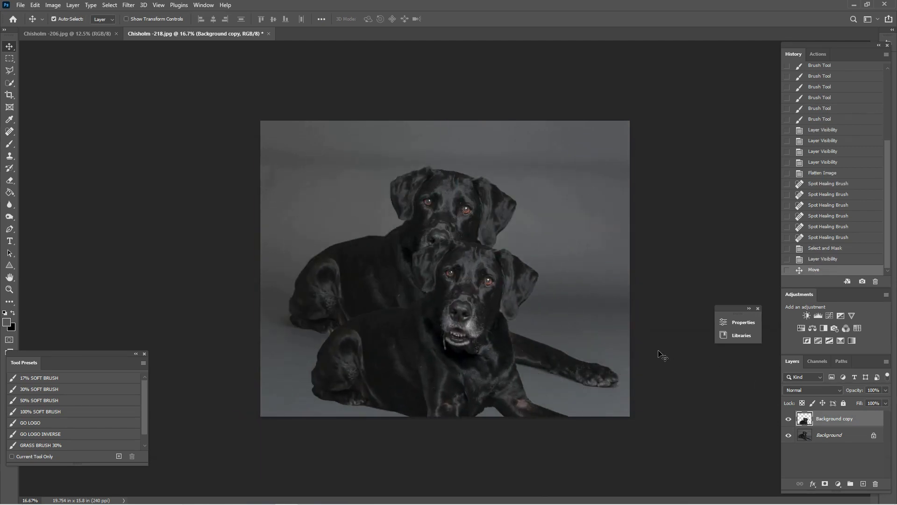
Undo the cut-out's move and even out the Background layer's backdrop using a sampled grey and a 30% brush in Lighten mode.
{"action": "key", "text": "ctrl+z"}
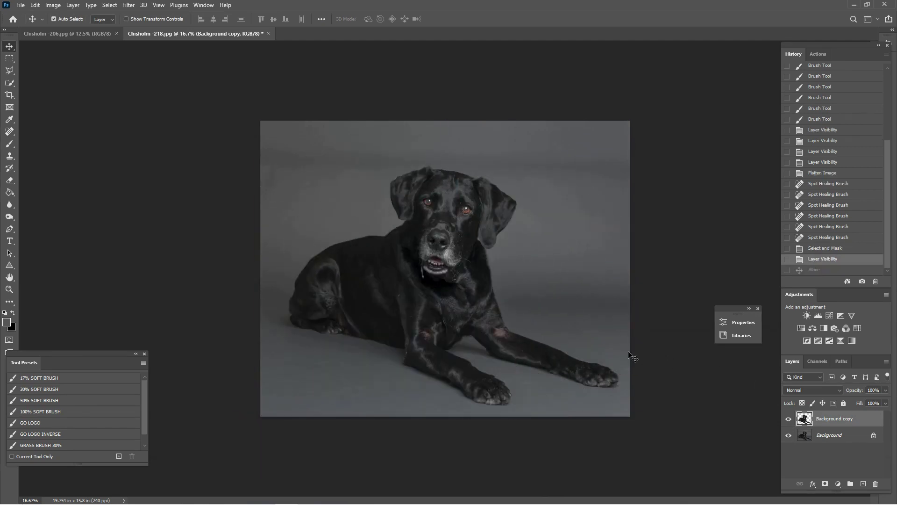
{"action": "left_click", "coordinate": [850, 437]}
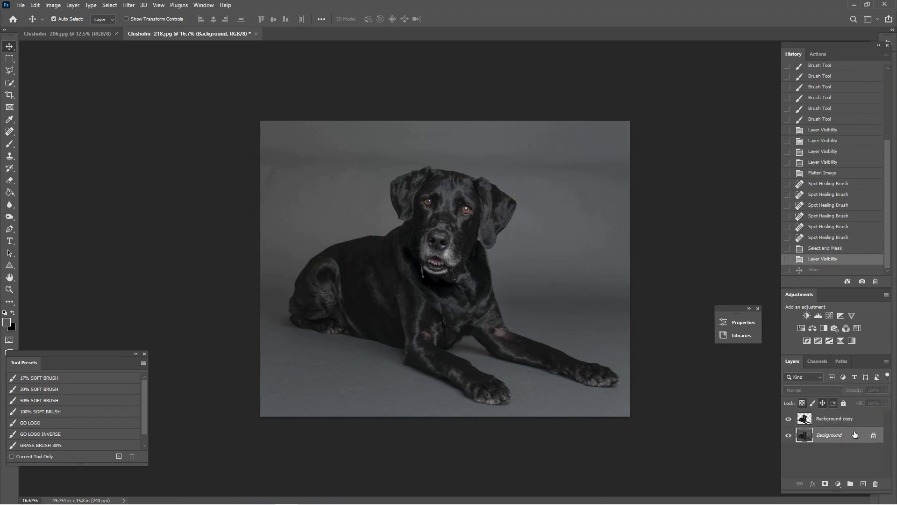
{"action": "key", "text": "i"}
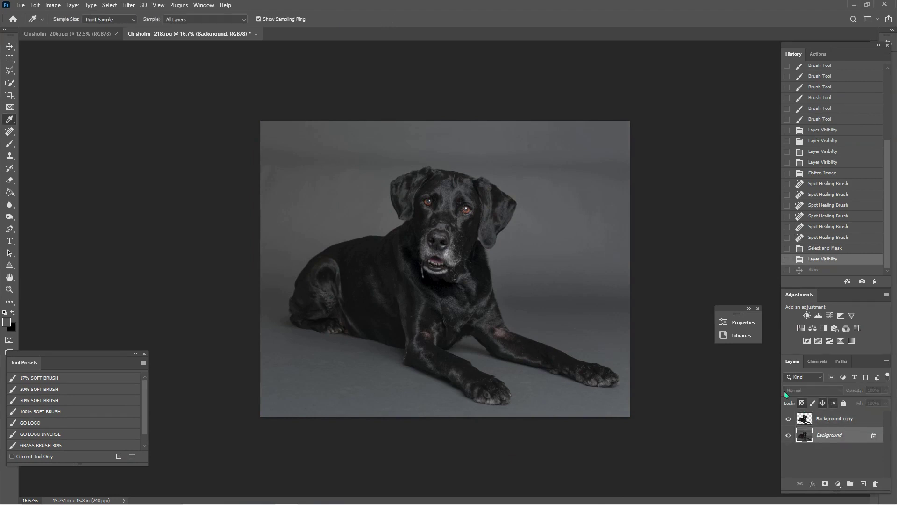
{"action": "left_click", "coordinate": [555, 148]}
{"action": "key", "text": "b"}
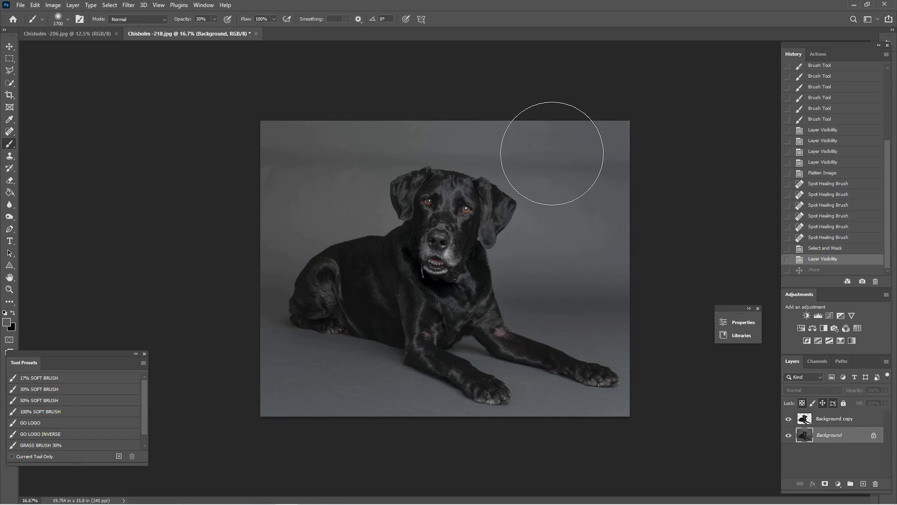
{"action": "left_click", "coordinate": [164, 20]}
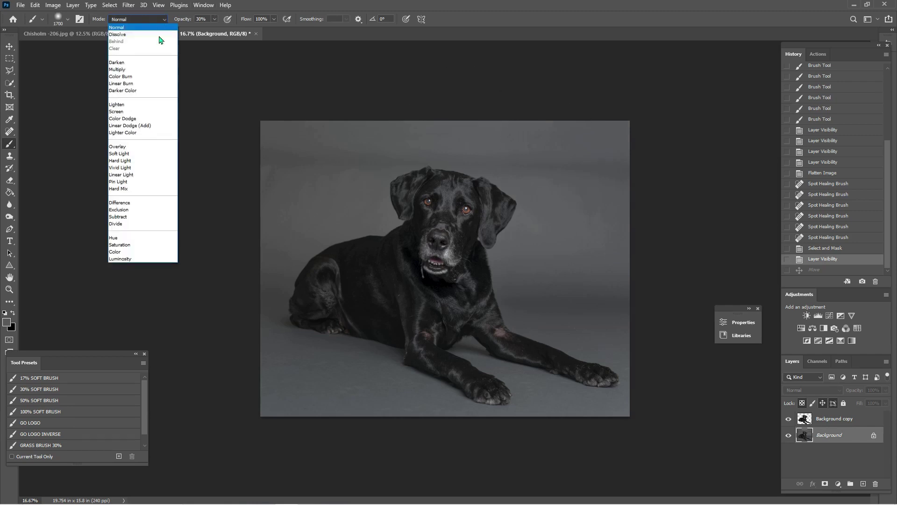
{"action": "left_click", "coordinate": [147, 104]}
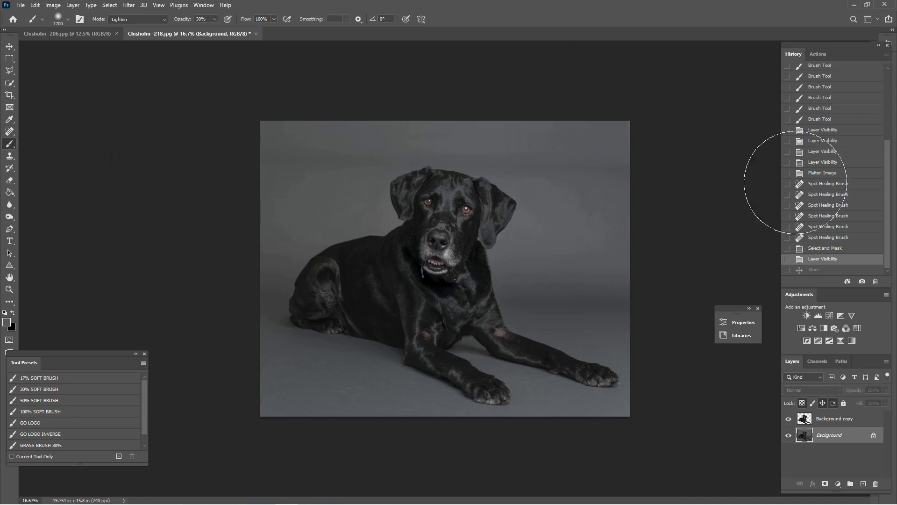
{"action": "mouse_move", "coordinate": [796, 182]}
{"action": "left_mouse_down"}
{"action": "mouse_move", "coordinate": [158, 174]}
{"action": "mouse_move", "coordinate": [168, 174]}
{"action": "left_mouse_up"}
{"action": "mouse_move", "coordinate": [174, 174]}
{"action": "left_mouse_down"}
{"action": "mouse_move", "coordinate": [739, 163]}
{"action": "mouse_move", "coordinate": [143, 184]}
{"action": "mouse_move", "coordinate": [782, 186]}
{"action": "mouse_move", "coordinate": [258, 168]}
{"action": "mouse_move", "coordinate": [896, 199]}
{"action": "mouse_move", "coordinate": [400, 159]}
{"action": "mouse_move", "coordinate": [534, 249]}
{"action": "mouse_move", "coordinate": [162, 274]}
{"action": "mouse_move", "coordinate": [385, 104]}
{"action": "mouse_move", "coordinate": [352, 162]}
{"action": "mouse_move", "coordinate": [66, 168]}
{"action": "left_mouse_up"}
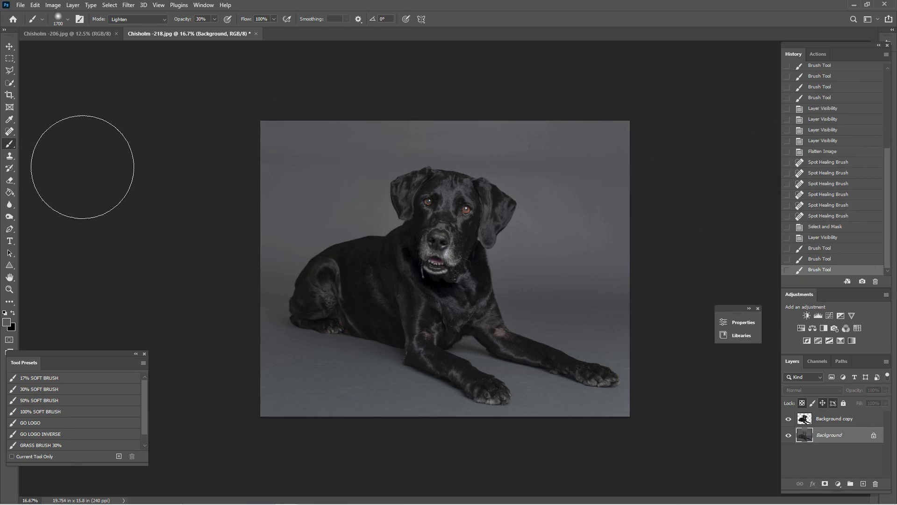
Sample the backdrop grey again and smooth the brighter backdrop areas around the dog with a 1700 px brush in Darken mode.
{"action": "key", "text": "i"}
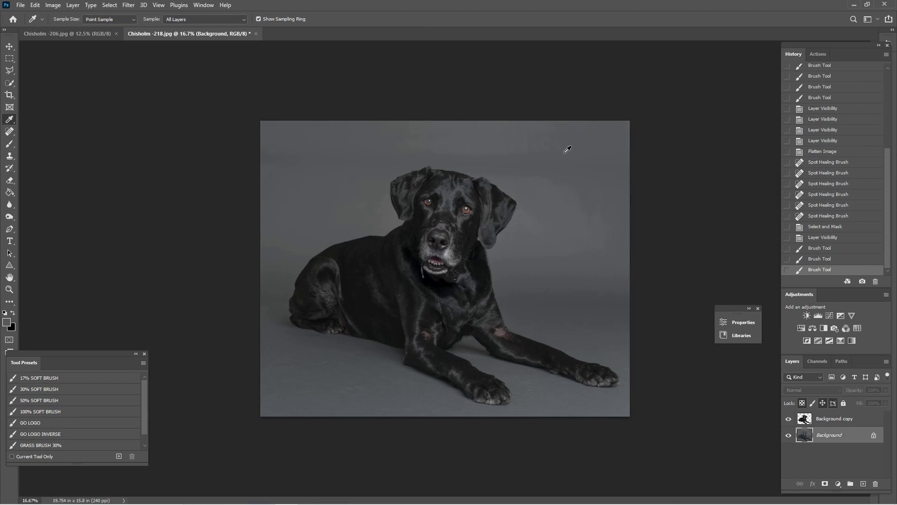
{"action": "left_click", "coordinate": [534, 154]}
{"action": "key", "text": "b"}
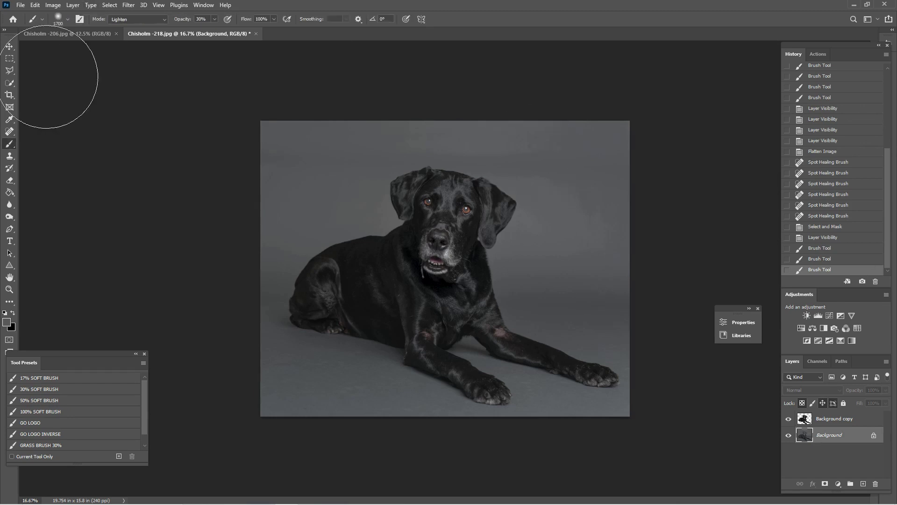
{"action": "left_click", "coordinate": [146, 19]}
{"action": "left_click", "coordinate": [140, 61]}
{"action": "left_click_drag", "start_coordinate": [418, 215], "coordinate": [723, 223]}
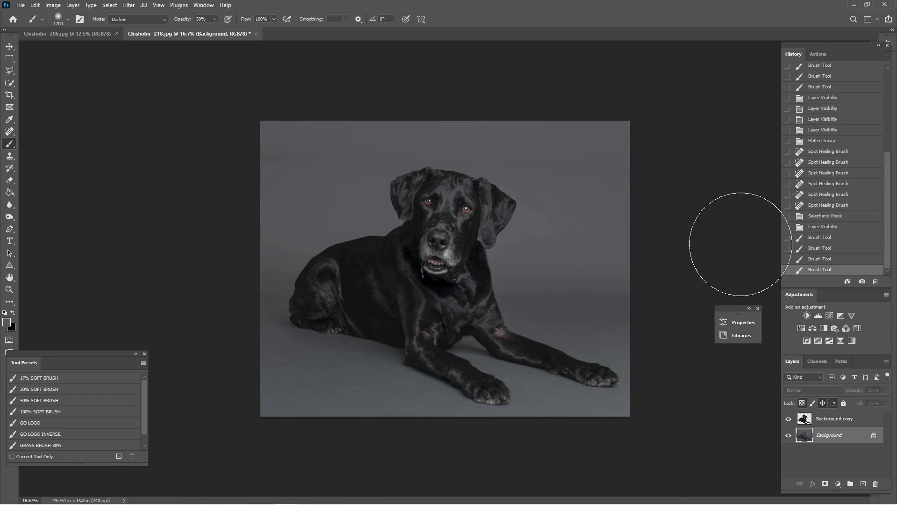
{"action": "left_click_drag", "start_coordinate": [387, 284], "coordinate": [820, 224]}
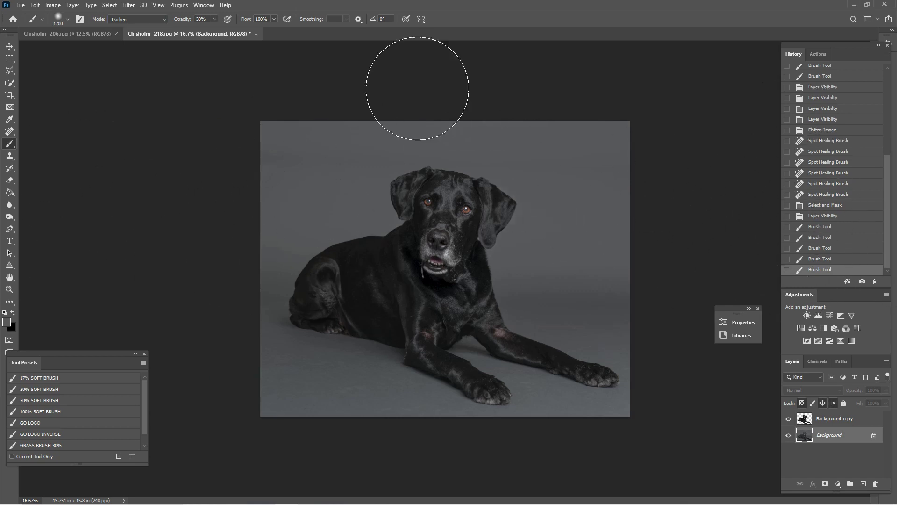
{"action": "left_click_drag", "start_coordinate": [418, 88], "coordinate": [622, 200]}
{"action": "mouse_move", "coordinate": [582, 361]}
{"action": "left_mouse_down"}
{"action": "mouse_move", "coordinate": [277, 423]}
{"action": "mouse_move", "coordinate": [752, 412]}
{"action": "left_mouse_up"}
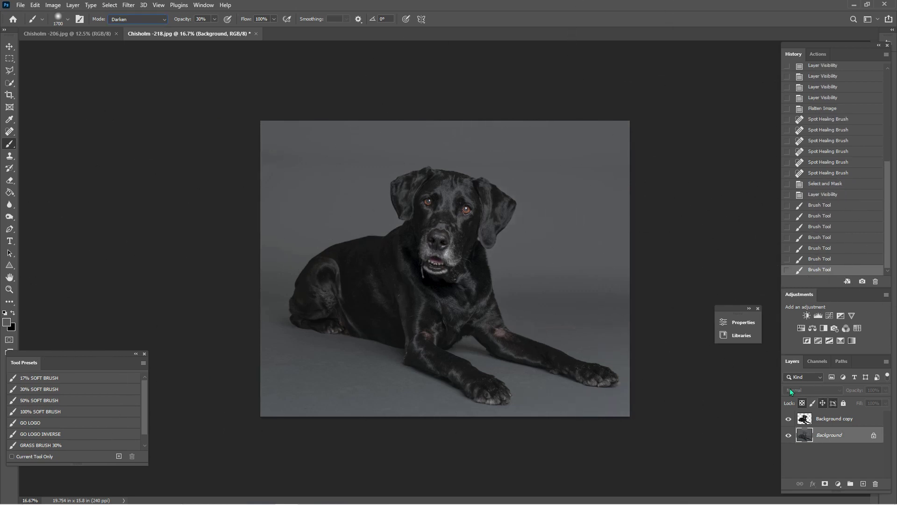
Toggle the Background copy layer's visibility and compare the backdrop before and after painting using the history states.
{"action": "left_click", "coordinate": [789, 419]}
{"action": "left_click", "coordinate": [789, 422]}
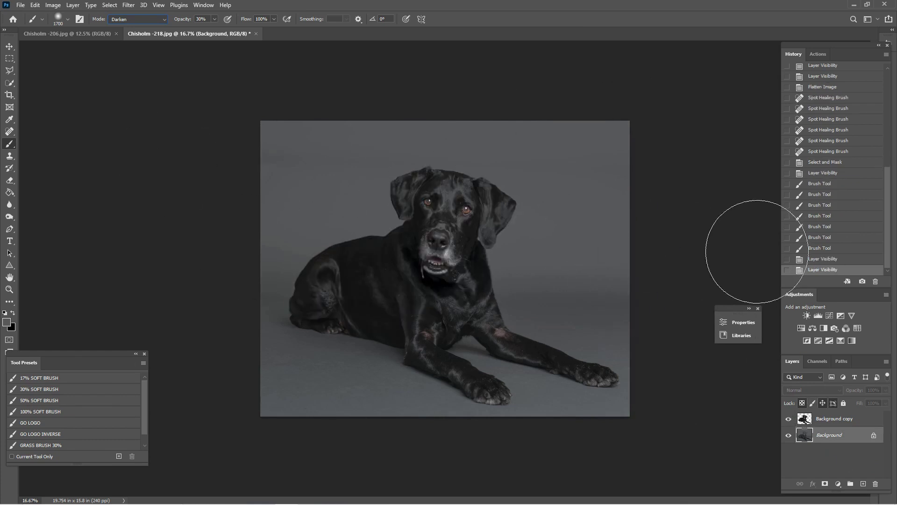
{"action": "left_click", "coordinate": [789, 422]}
{"action": "left_click", "coordinate": [788, 423]}
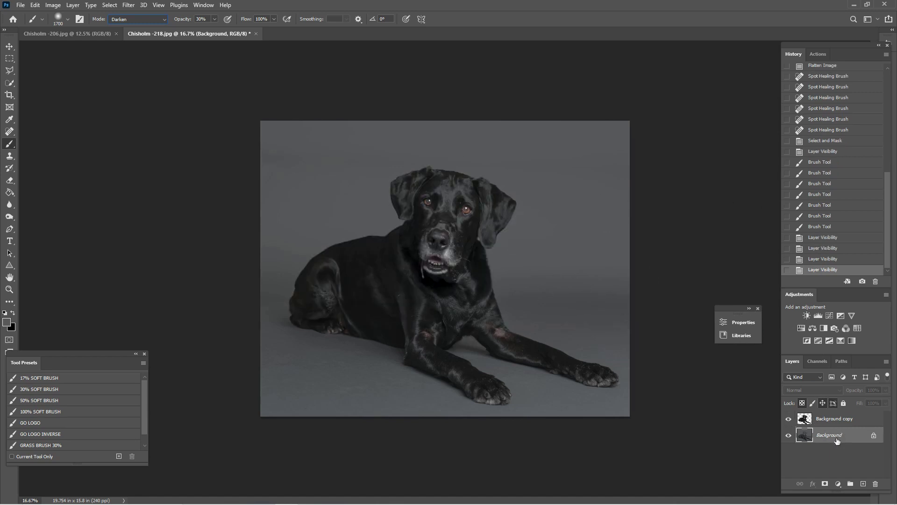
{"action": "left_click", "coordinate": [849, 154]}
{"action": "left_click", "coordinate": [849, 270]}
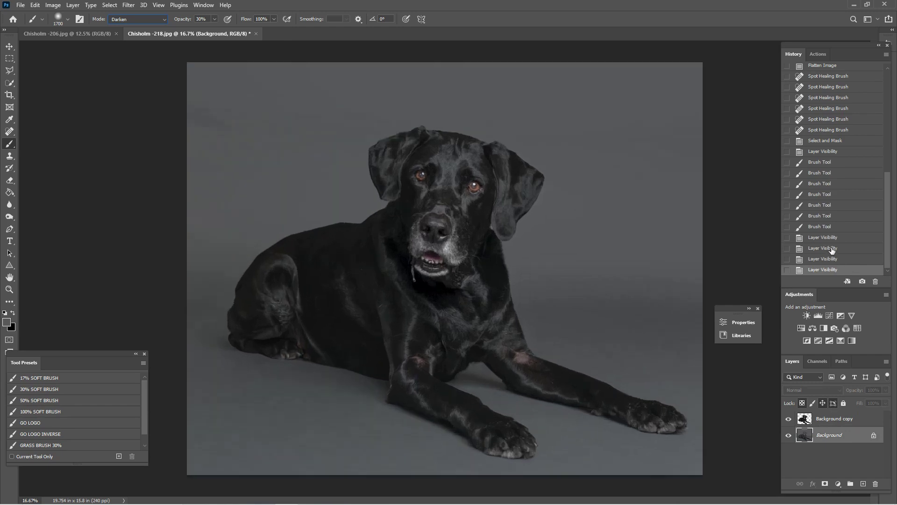
Run the VINGETTE BLACK action below the cut-out dog and soften the vignette by painting black on its mask at 17% opacity.
{"action": "left_click", "coordinate": [818, 54]}
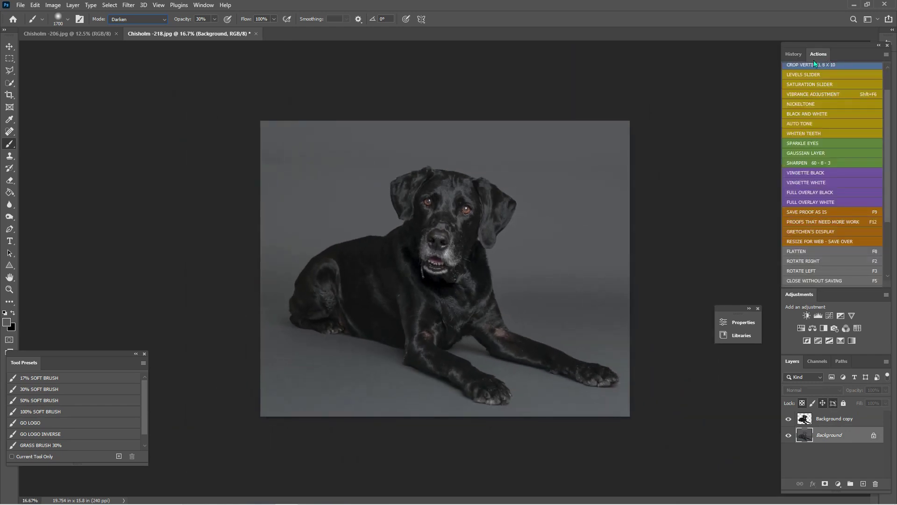
{"action": "left_click", "coordinate": [821, 173]}
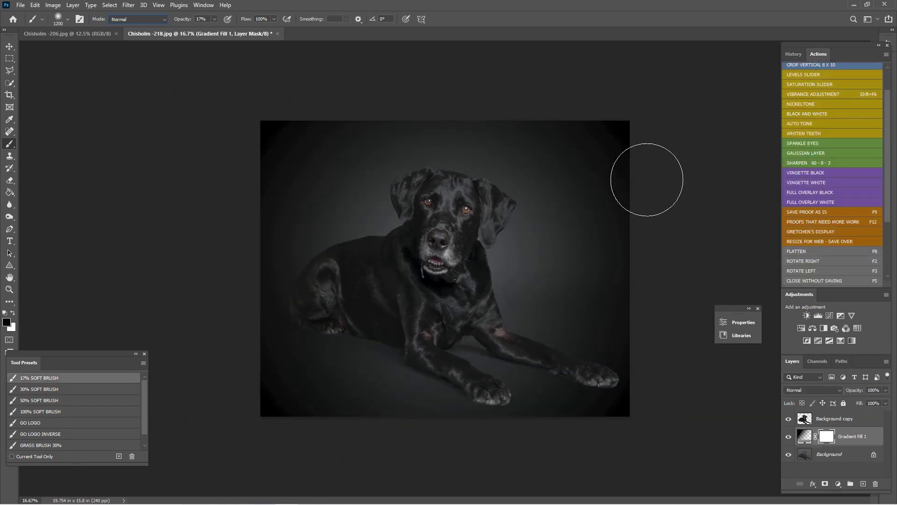
{"action": "key", "text": "bracketright"}
{"action": "key", "text": "bracketright"}
{"action": "key", "text": "bracketright"}
{"action": "key", "text": "bracketright"}
{"action": "key", "text": "bracketright"}
{"action": "key", "text": "bracketright"}
{"action": "key", "text": "bracketright"}
{"action": "key", "text": "bracketright"}
{"action": "key", "text": "bracketright"}
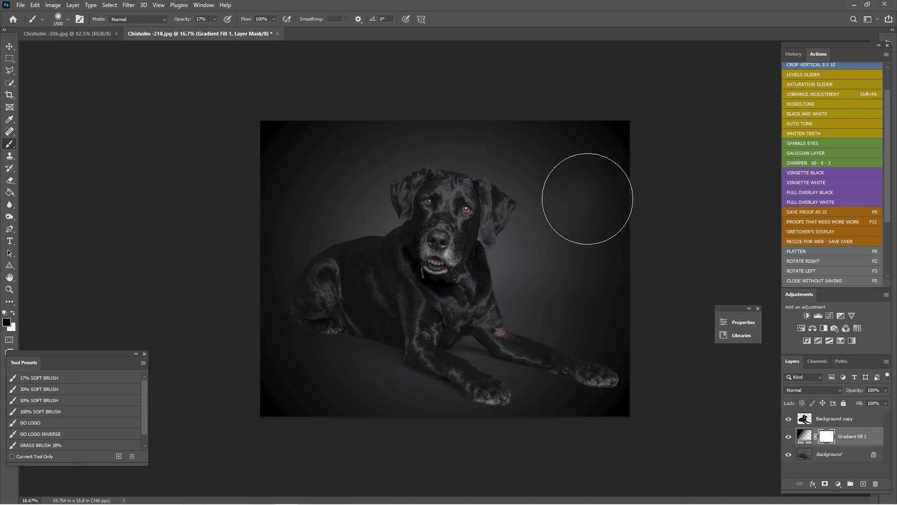
{"action": "mouse_move", "coordinate": [587, 204]}
{"action": "left_mouse_down"}
{"action": "mouse_move", "coordinate": [286, 201]}
{"action": "mouse_move", "coordinate": [244, 180]}
{"action": "mouse_move", "coordinate": [299, 295]}
{"action": "mouse_move", "coordinate": [320, 432]}
{"action": "mouse_move", "coordinate": [380, 363]}
{"action": "mouse_move", "coordinate": [510, 346]}
{"action": "mouse_move", "coordinate": [601, 377]}
{"action": "left_mouse_up"}
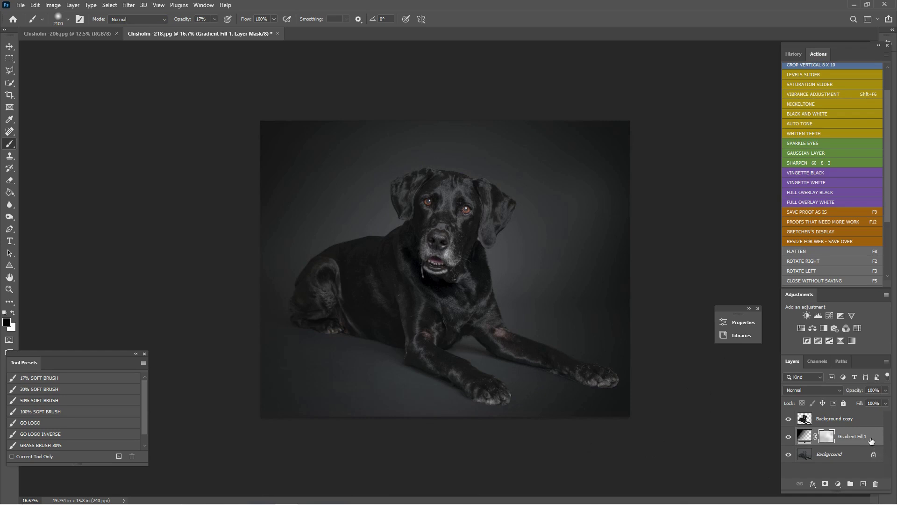
Place the Gradient Fill 1 layer above Background copy and lighten its vignette around the dog with a 2200 px brush at 17% opacity.
{"action": "left_click_drag", "start_coordinate": [872, 441], "coordinate": [865, 419]}
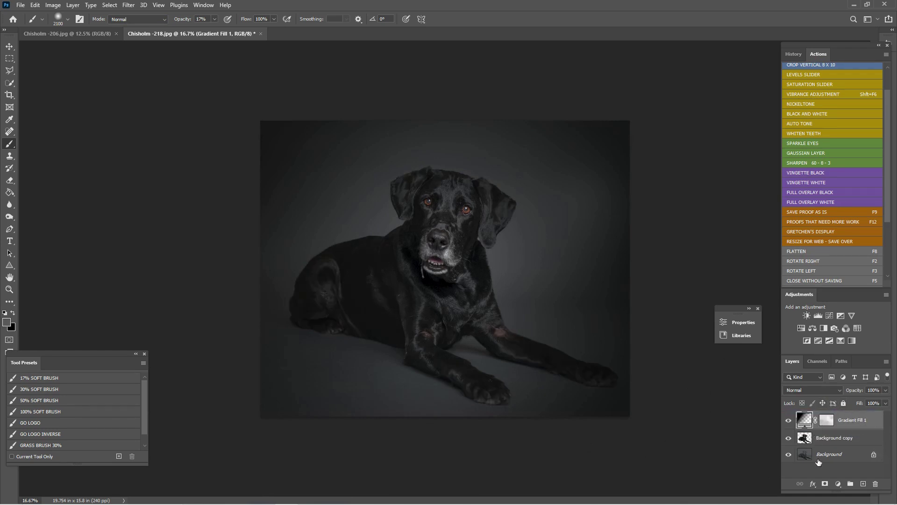
{"action": "left_click_drag", "start_coordinate": [869, 420], "coordinate": [871, 443]}
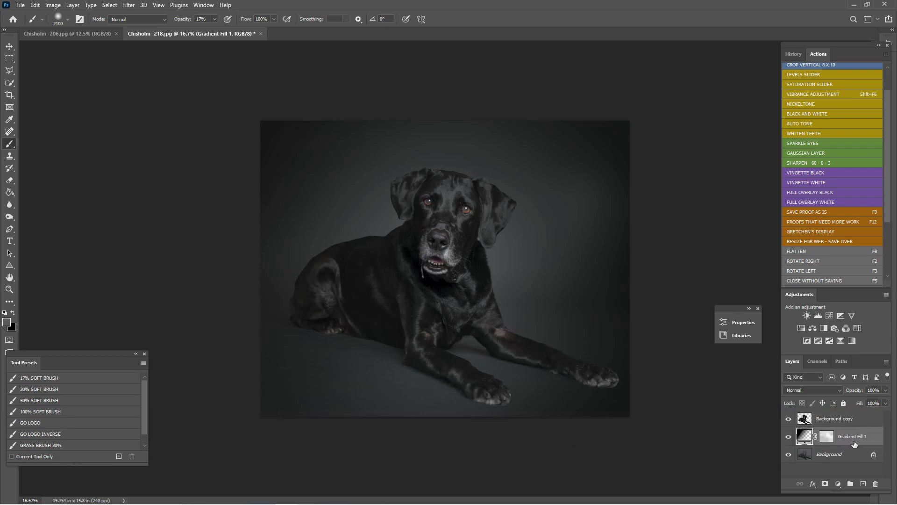
{"action": "left_click_drag", "start_coordinate": [854, 446], "coordinate": [865, 416]}
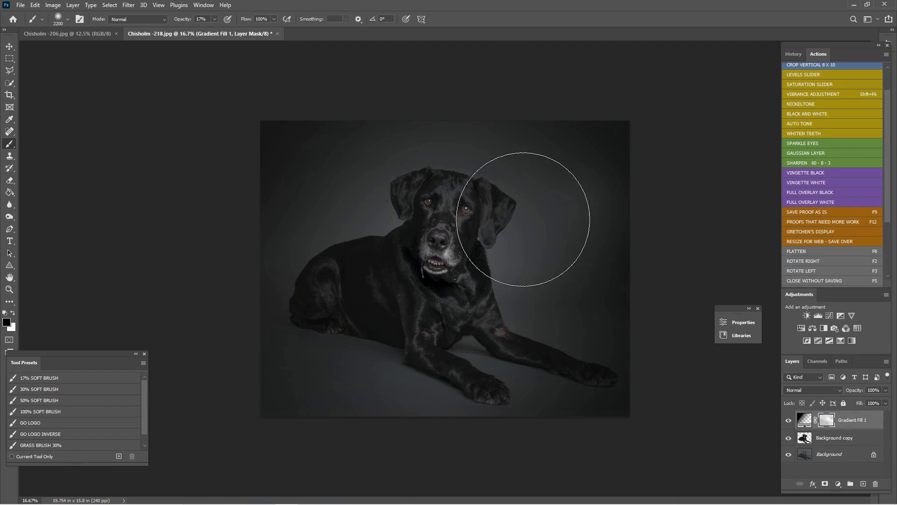
{"action": "mouse_move", "coordinate": [244, 266]}
{"action": "left_mouse_down"}
{"action": "mouse_move", "coordinate": [518, 402]}
{"action": "mouse_move", "coordinate": [570, 399]}
{"action": "mouse_move", "coordinate": [638, 323]}
{"action": "mouse_move", "coordinate": [604, 157]}
{"action": "mouse_move", "coordinate": [557, 124]}
{"action": "mouse_move", "coordinate": [588, 221]}
{"action": "mouse_move", "coordinate": [239, 140]}
{"action": "mouse_move", "coordinate": [318, 290]}
{"action": "mouse_move", "coordinate": [335, 252]}
{"action": "mouse_move", "coordinate": [504, 96]}
{"action": "mouse_move", "coordinate": [658, 321]}
{"action": "mouse_move", "coordinate": [638, 391]}
{"action": "mouse_move", "coordinate": [615, 323]}
{"action": "mouse_move", "coordinate": [571, 305]}
{"action": "mouse_move", "coordinate": [569, 260]}
{"action": "mouse_move", "coordinate": [671, 156]}
{"action": "mouse_move", "coordinate": [637, 149]}
{"action": "mouse_move", "coordinate": [613, 200]}
{"action": "mouse_move", "coordinate": [256, 217]}
{"action": "left_mouse_up"}
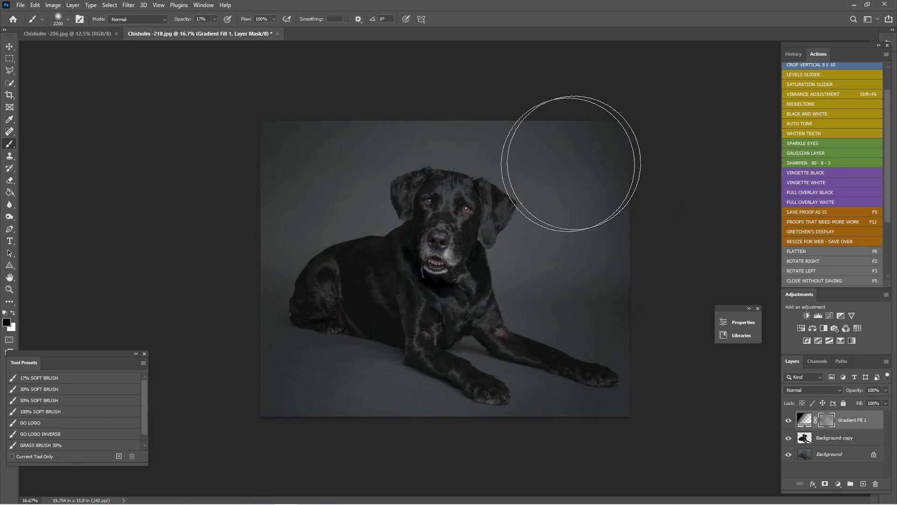
{"action": "mouse_move", "coordinate": [293, 332]}
{"action": "left_mouse_down"}
{"action": "mouse_move", "coordinate": [593, 166]}
{"action": "mouse_move", "coordinate": [292, 331]}
{"action": "mouse_move", "coordinate": [528, 384]}
{"action": "left_mouse_up"}
Clear the vignette from the dog's face and upper chest on the layer mask with the 100% soft brush at 1100 px.
{"action": "left_click", "coordinate": [29, 411]}
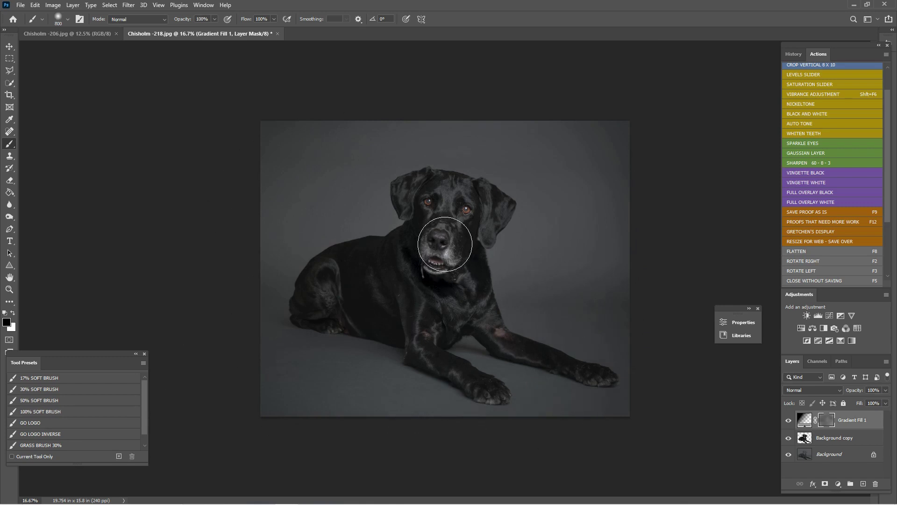
{"action": "key", "text": "bracketright"}
{"action": "key", "text": "bracketright"}
{"action": "key", "text": "bracketright"}
{"action": "key", "text": "bracketright"}
{"action": "key", "text": "bracketright"}
{"action": "key", "text": "bracketright"}
{"action": "mouse_move", "coordinate": [463, 214]}
{"action": "left_mouse_down"}
{"action": "mouse_move", "coordinate": [423, 226]}
{"action": "mouse_move", "coordinate": [486, 241]}
{"action": "mouse_move", "coordinate": [457, 232]}
{"action": "mouse_move", "coordinate": [474, 245]}
{"action": "mouse_move", "coordinate": [444, 250]}
{"action": "mouse_move", "coordinate": [451, 219]}
{"action": "mouse_move", "coordinate": [416, 220]}
{"action": "mouse_move", "coordinate": [439, 252]}
{"action": "mouse_move", "coordinate": [442, 236]}
{"action": "mouse_move", "coordinate": [441, 287]}
{"action": "left_mouse_up"}
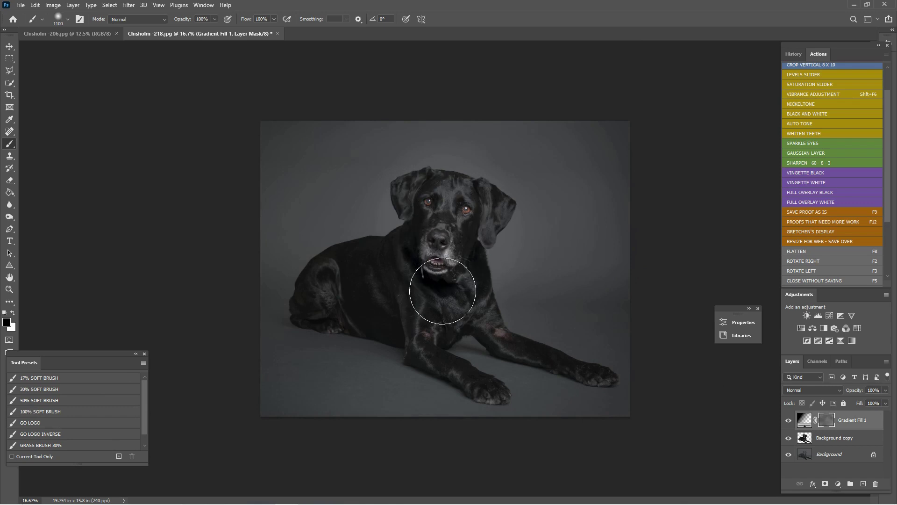
Blend the vignette around the dog with the 30% soft brush at 2300 px, and flatten the image.
{"action": "left_click", "coordinate": [52, 389]}
{"action": "mouse_move", "coordinate": [581, 275]}
{"action": "left_mouse_down"}
{"action": "mouse_move", "coordinate": [537, 170]}
{"action": "mouse_move", "coordinate": [310, 176]}
{"action": "mouse_move", "coordinate": [344, 290]}
{"action": "mouse_move", "coordinate": [587, 317]}
{"action": "mouse_move", "coordinate": [276, 319]}
{"action": "mouse_move", "coordinate": [458, 210]}
{"action": "left_mouse_up"}
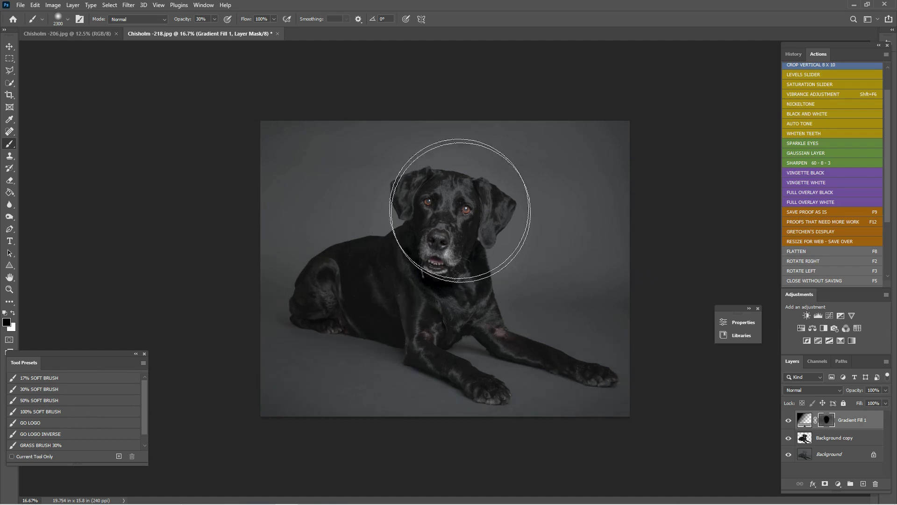
{"action": "left_click", "coordinate": [788, 424]}
{"action": "left_click", "coordinate": [789, 423]}
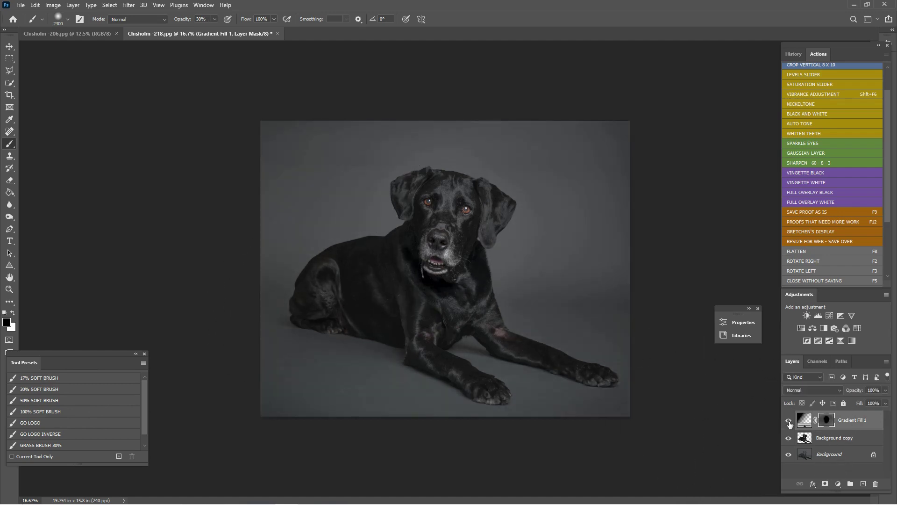
{"action": "key", "text": "F8"}
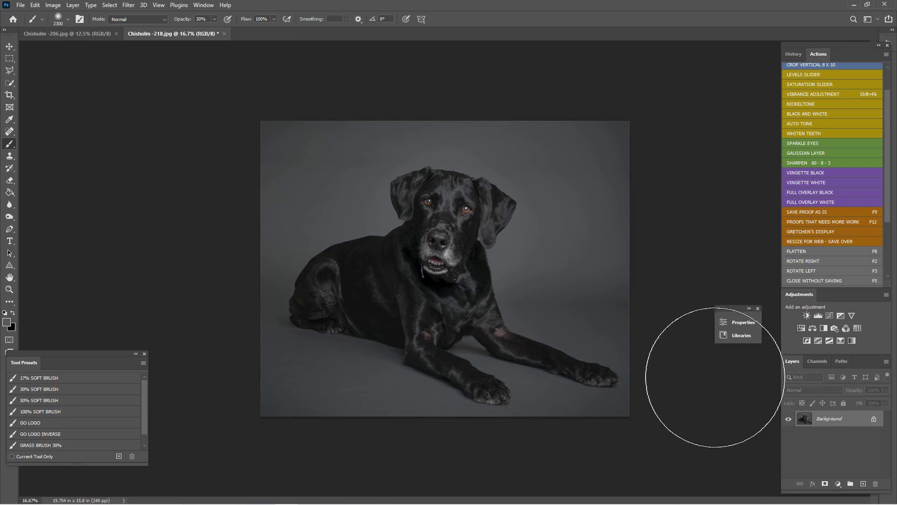